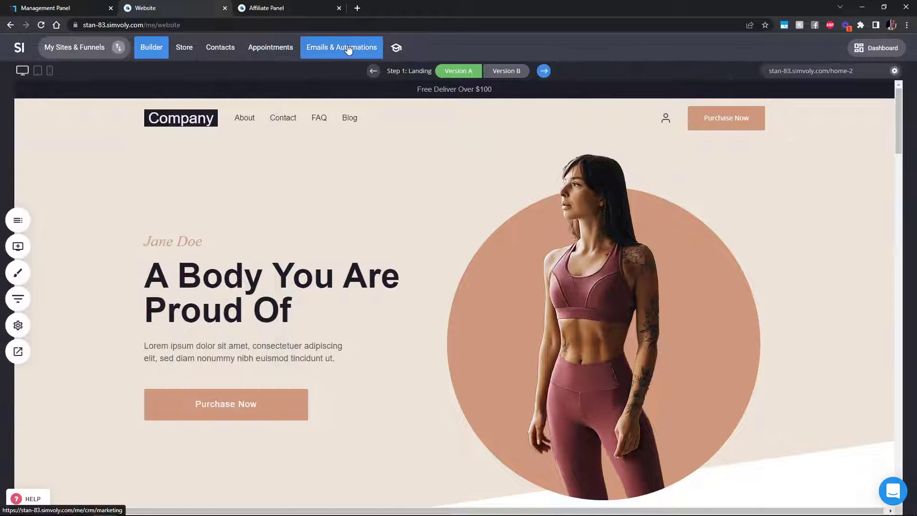
# Step: Go from the website builder to Simvoly's Emails & Automations area
pyautogui.click(348, 48)
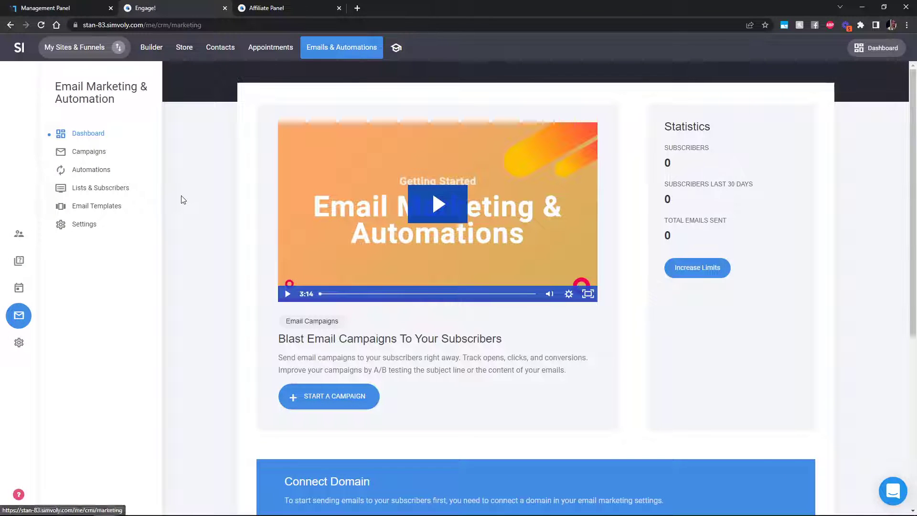
# Step: Check that the Campaigns and Automations lists are empty (0 automations), then return to the Builder
pyautogui.click(108, 156)
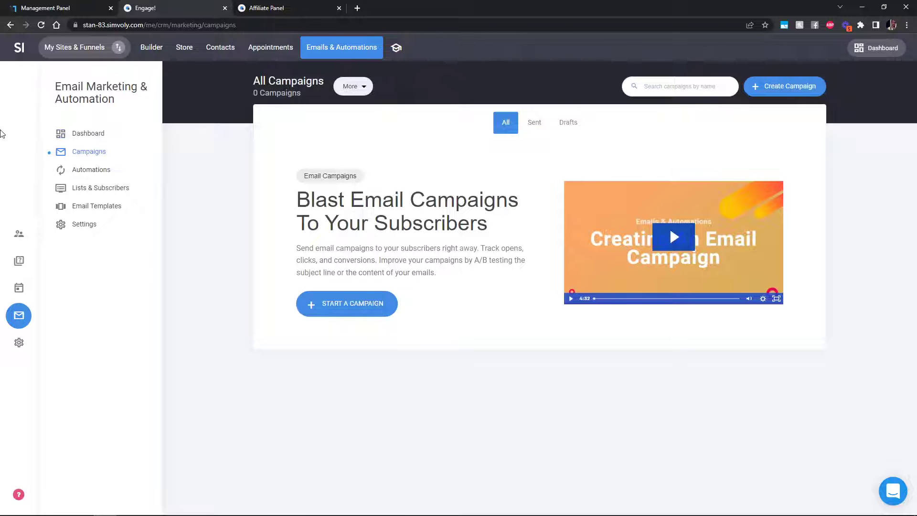
pyautogui.click(89, 171)
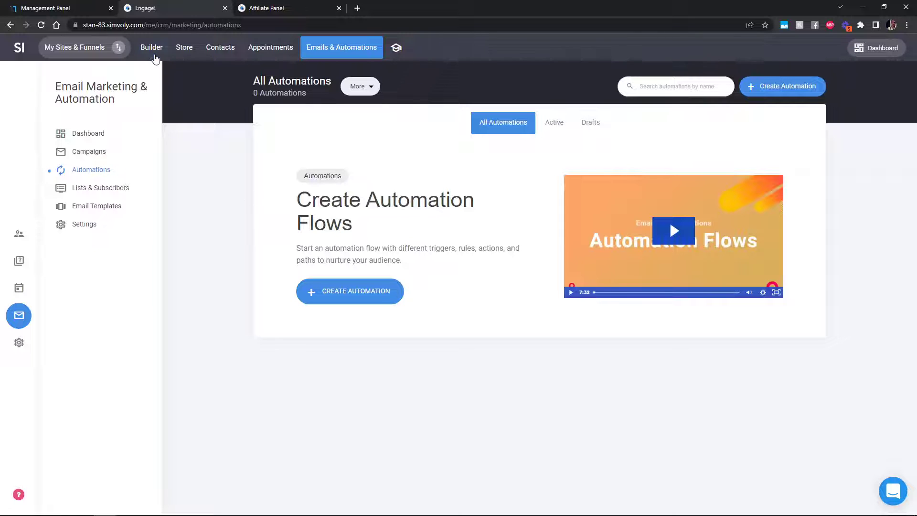
pyautogui.click(155, 56)
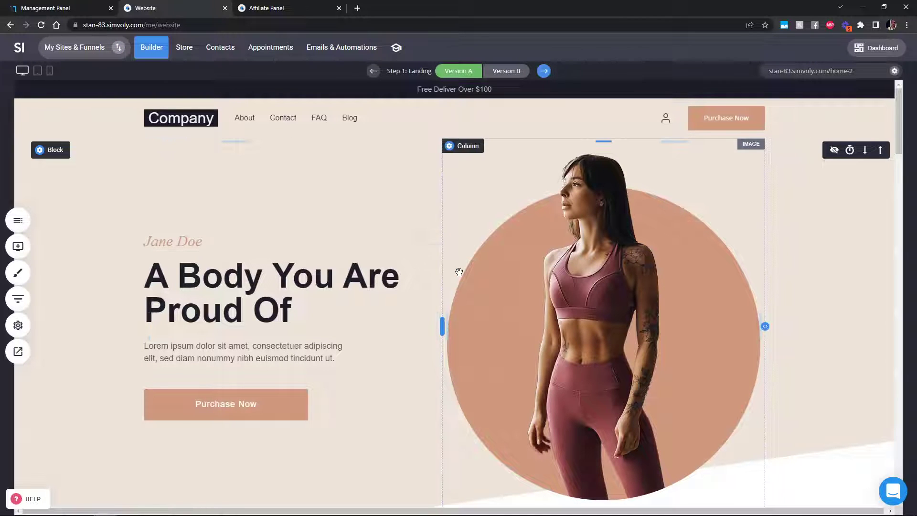
# Step: Browse your Templates in the Management Panel, then open My Sites & Funnels in the builder
pyautogui.click(71, 8)
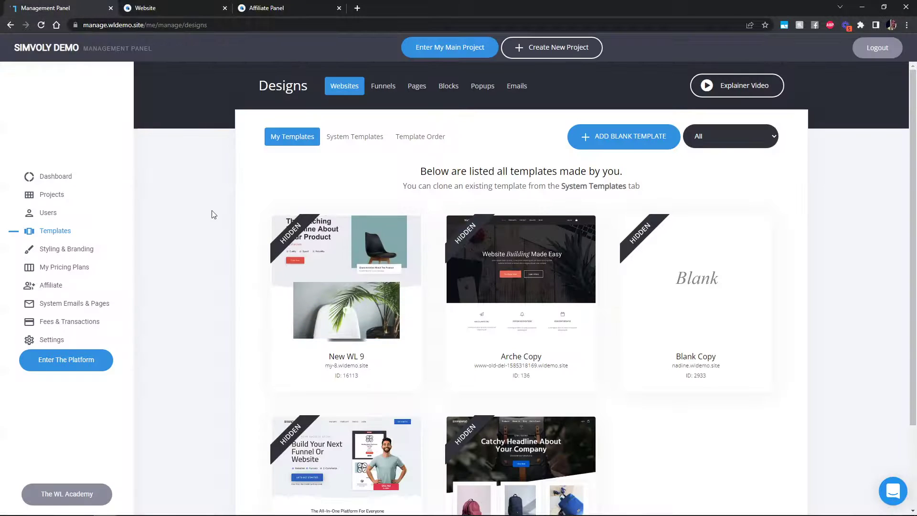
pyautogui.scroll(-2, 621, 432)
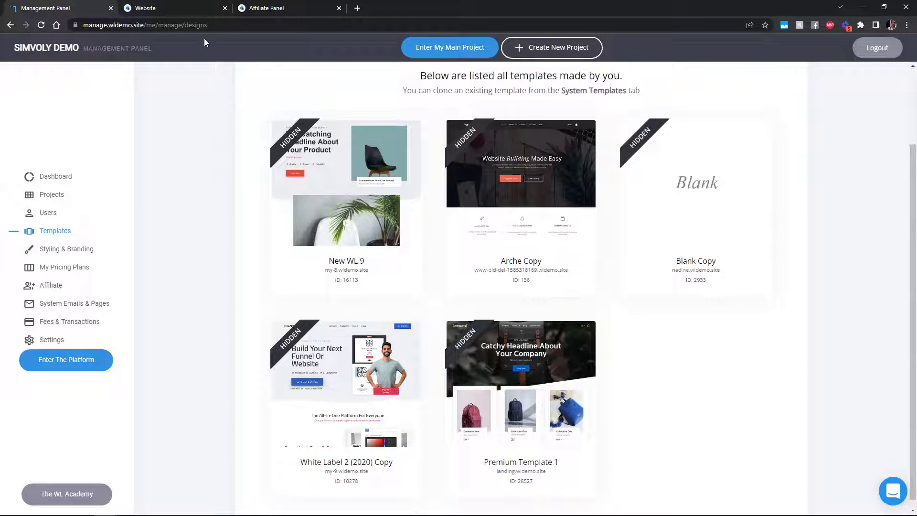
pyautogui.click(181, 10)
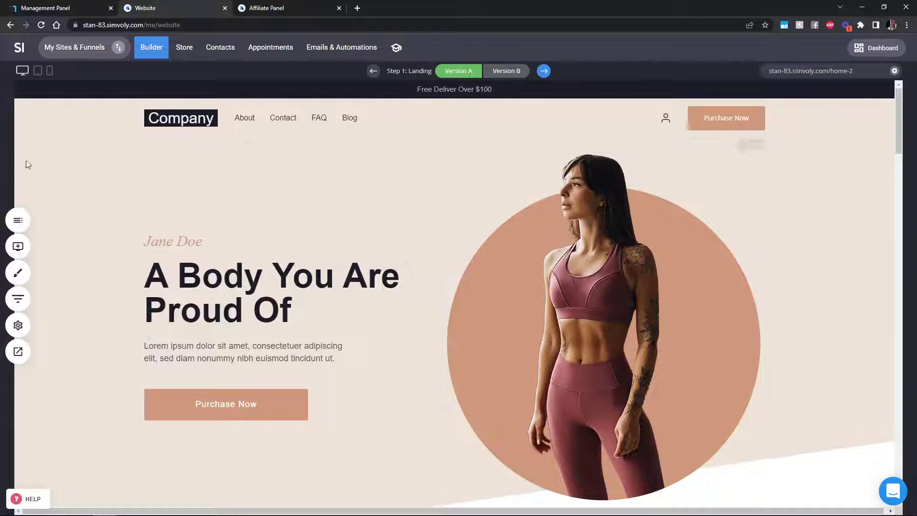
pyautogui.click(115, 50)
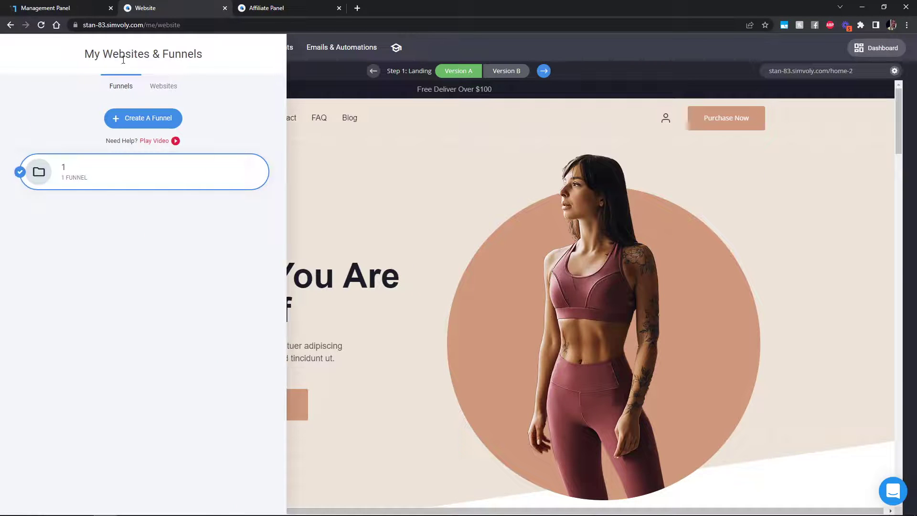
# Step: Show the Share links for website 1 under Websites, then view the Affiliate Panel dashboard
pyautogui.click(162, 87)
pyautogui.click(251, 165)
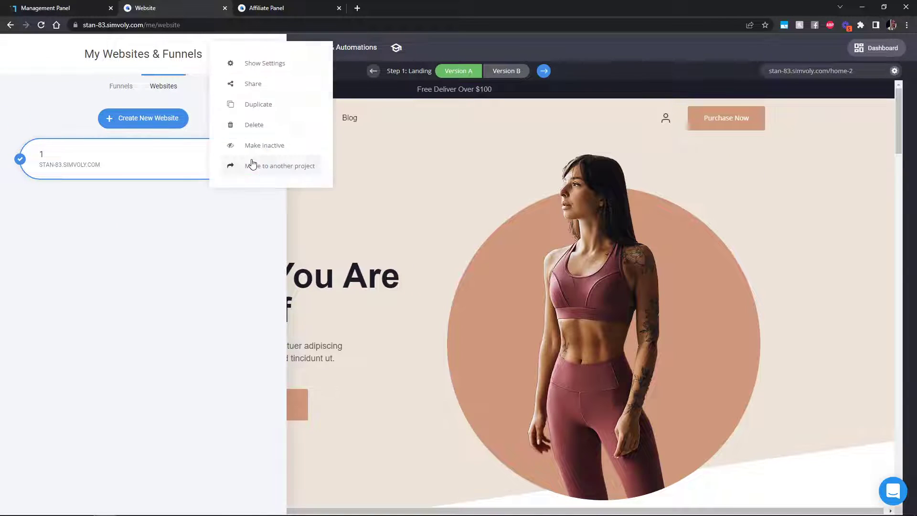
pyautogui.click(264, 94)
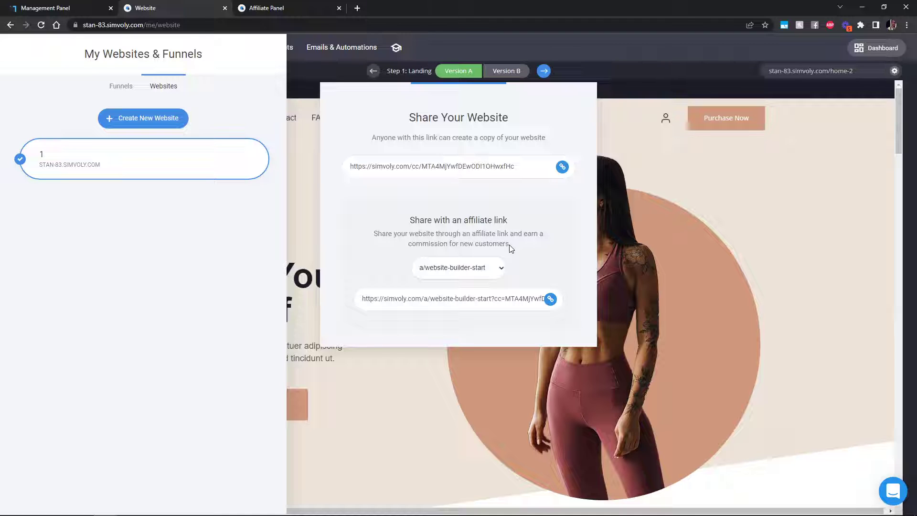
pyautogui.click(282, 9)
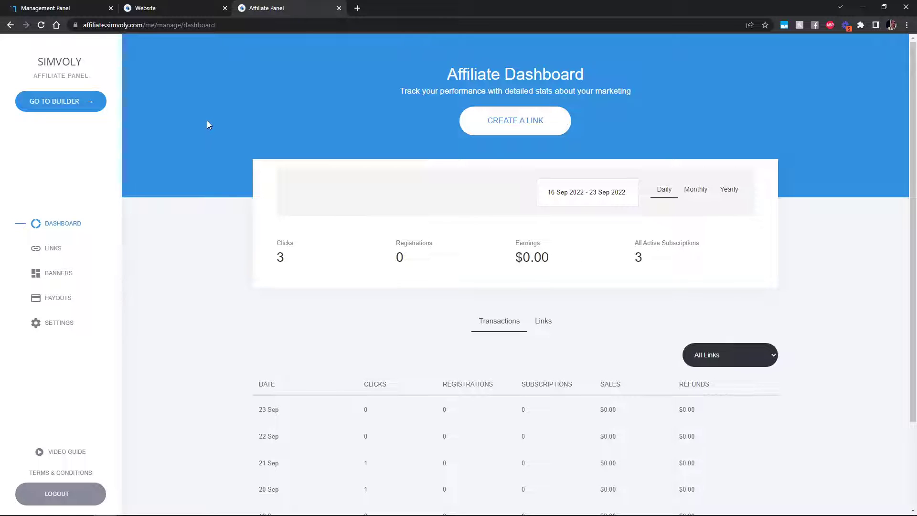
# Step: Copy website 1's clone link and close the share dialog and sites panel
pyautogui.click(178, 11)
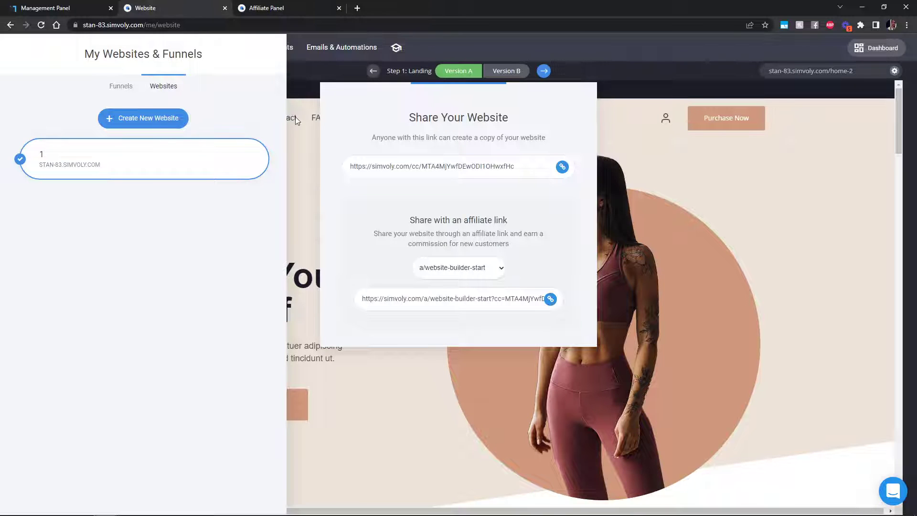
pyautogui.click(563, 168)
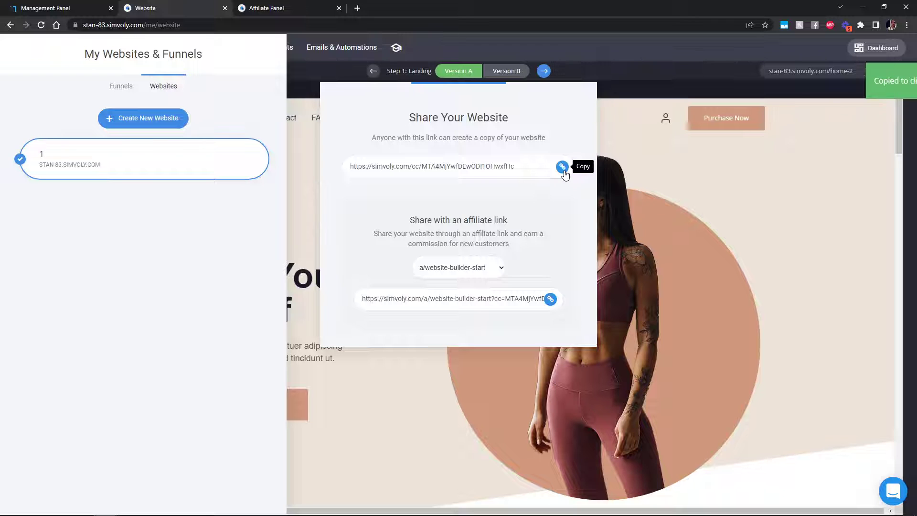
pyautogui.click(655, 245)
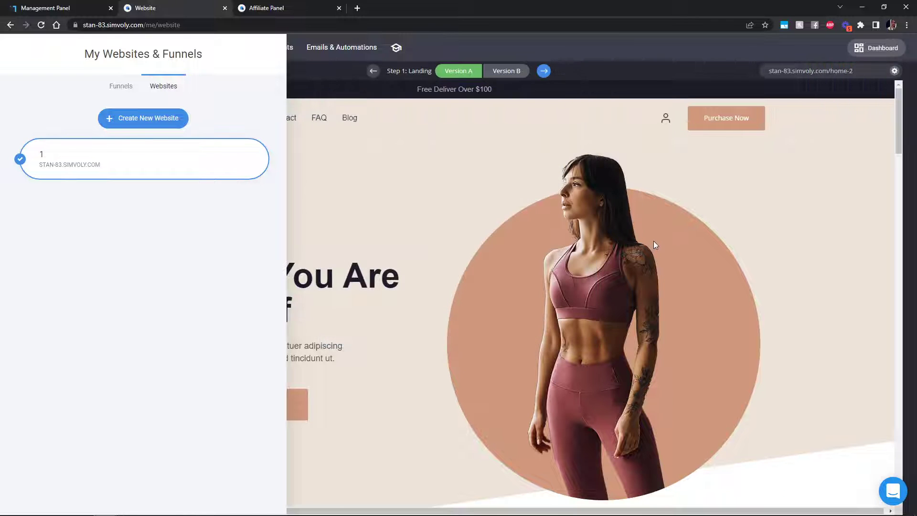
pyautogui.click(648, 239)
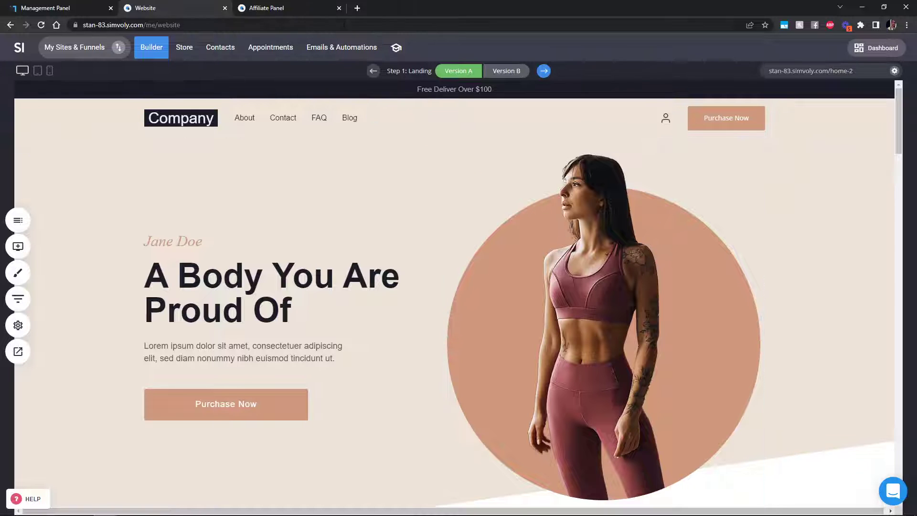
# Step: Load the copied clone link in the other tab to confirm the registration page, then close it
pyautogui.click(308, 7)
pyautogui.click(306, 25)
pyautogui.hotkey('ctrl', 'v')
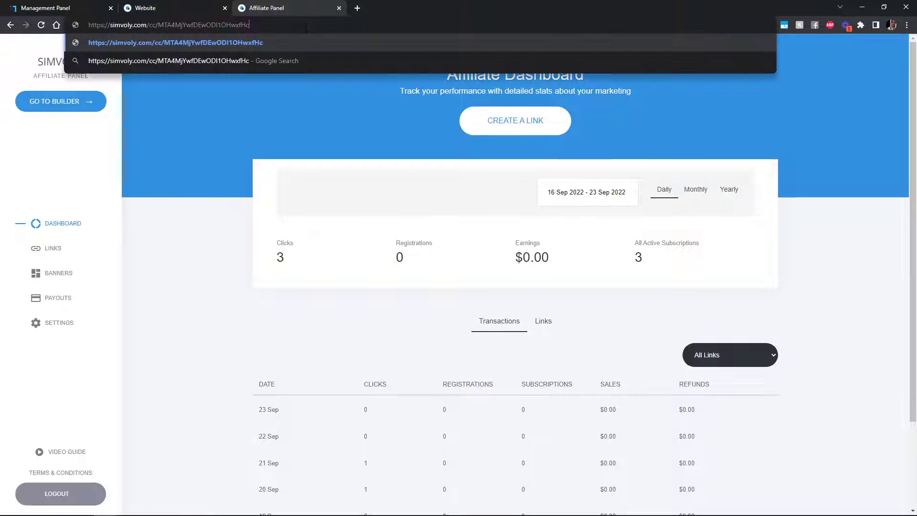
pyautogui.press('Return')
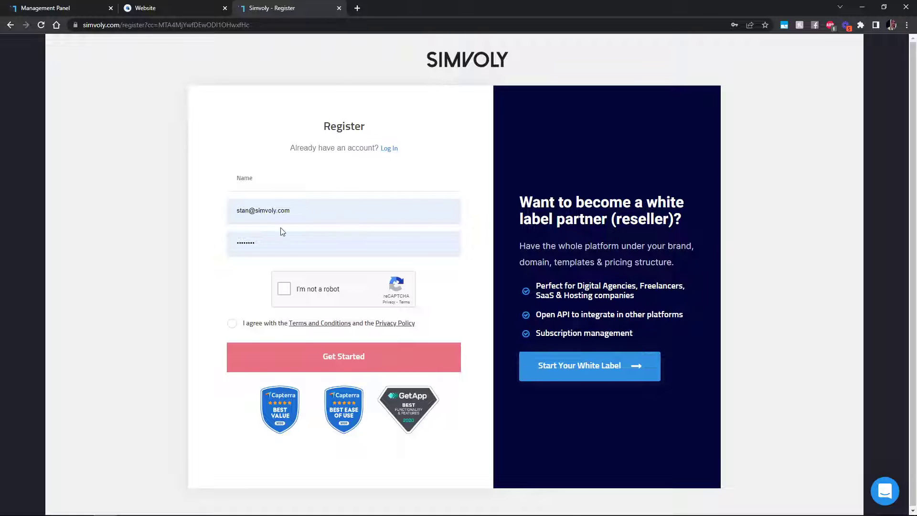
pyautogui.click(340, 8)
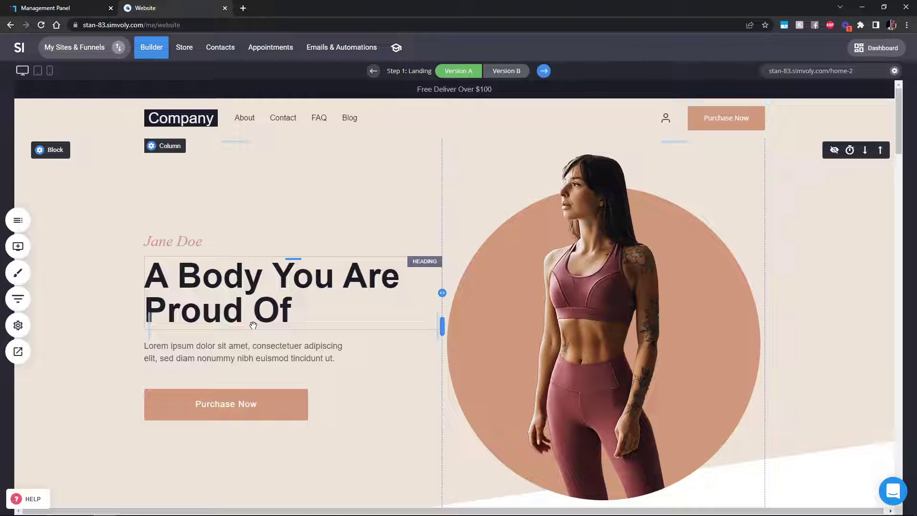
# Step: Start a new Service product from Store > Products
pyautogui.click(192, 54)
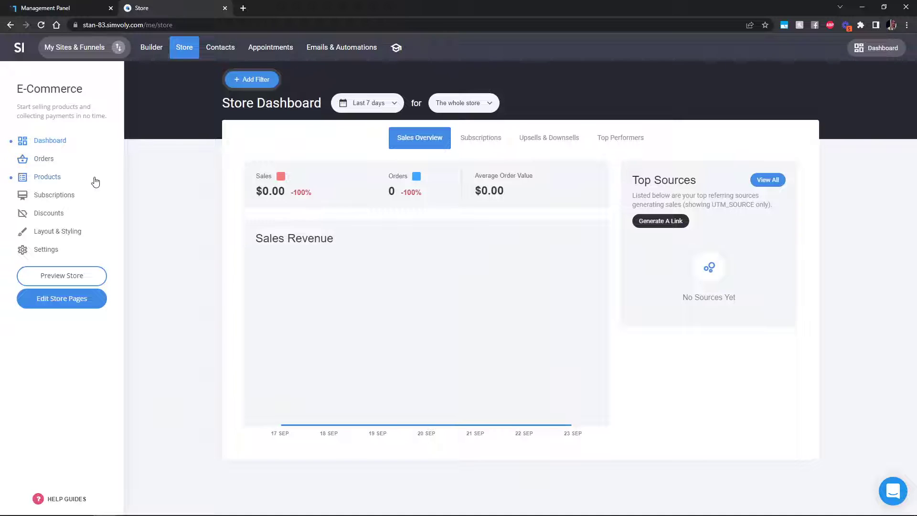
pyautogui.click(53, 178)
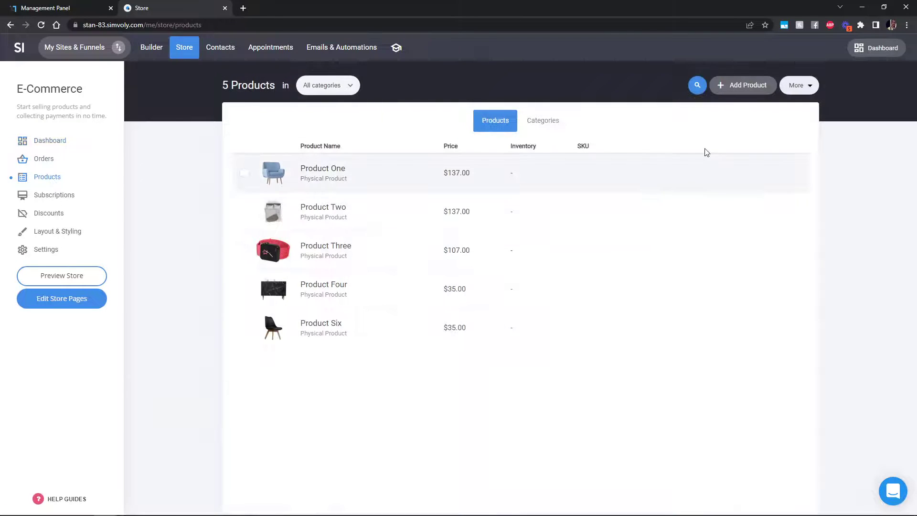
pyautogui.click(740, 86)
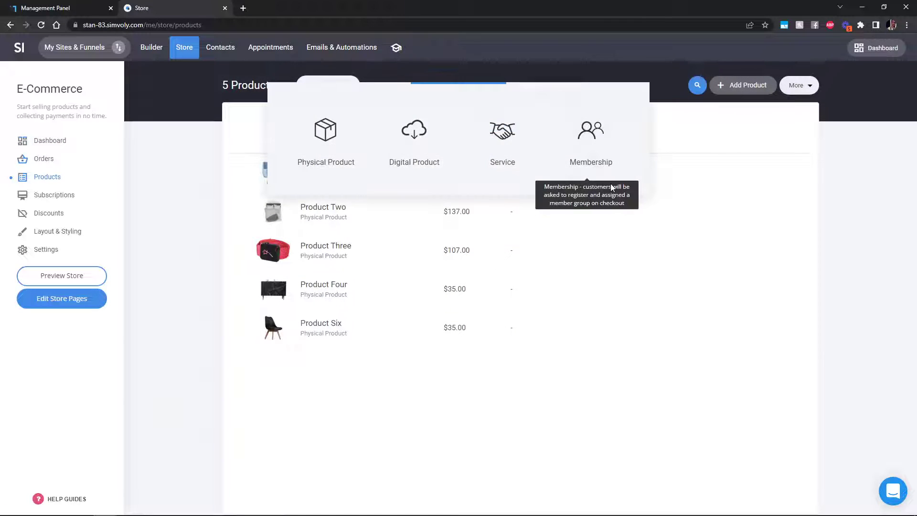
pyautogui.click(499, 152)
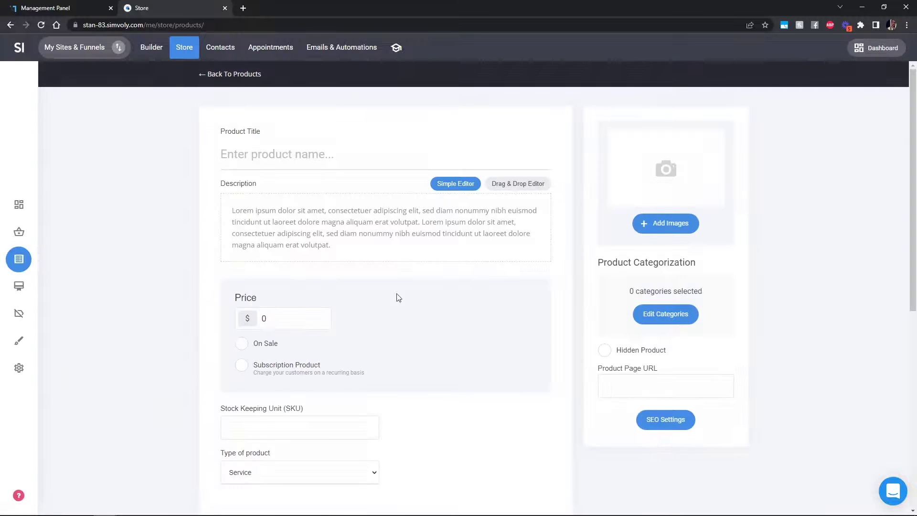
# Step: Title the product 'Template 1', set its price to $79, and begin adding images
pyautogui.click(331, 155)
pyautogui.write('Template 1')
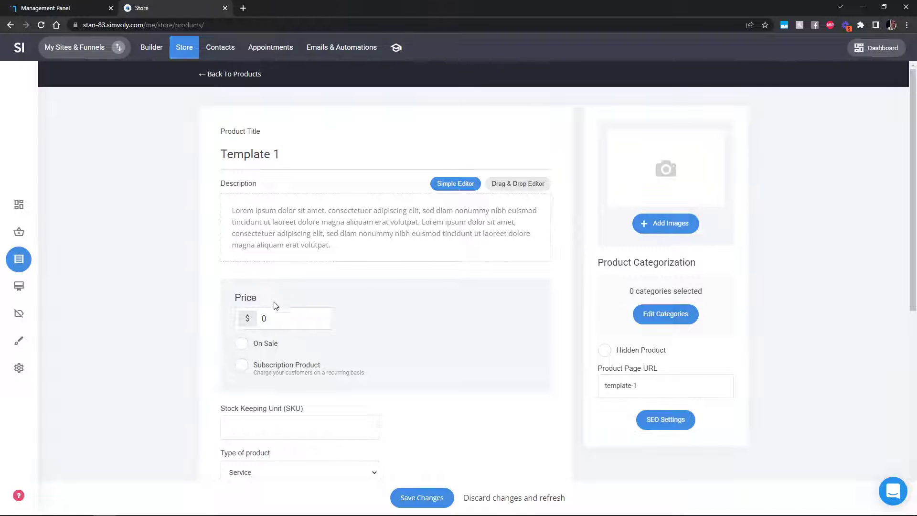
pyautogui.click(280, 318)
pyautogui.write('79')
pyautogui.click(160, 302)
pyautogui.click(641, 165)
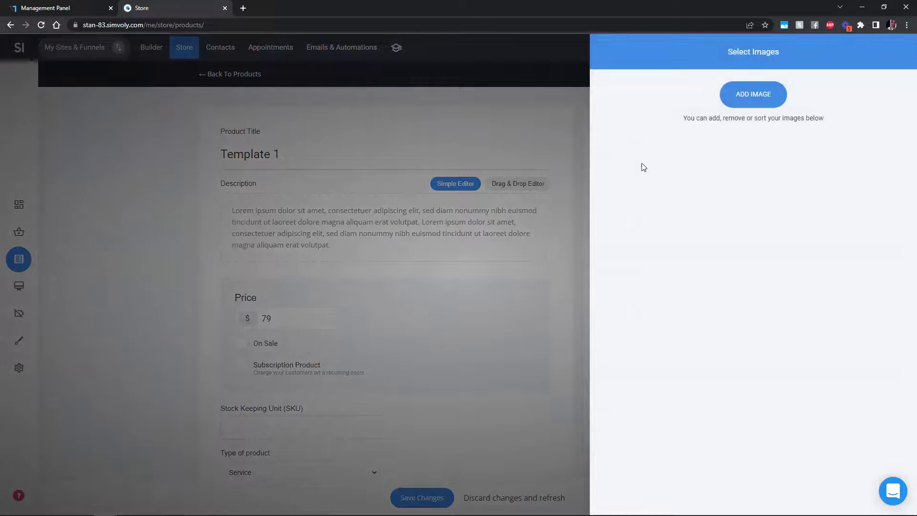
# Step: Upload screenshot 18 through the File Manager and select it as Template 1's product image
pyautogui.click(755, 97)
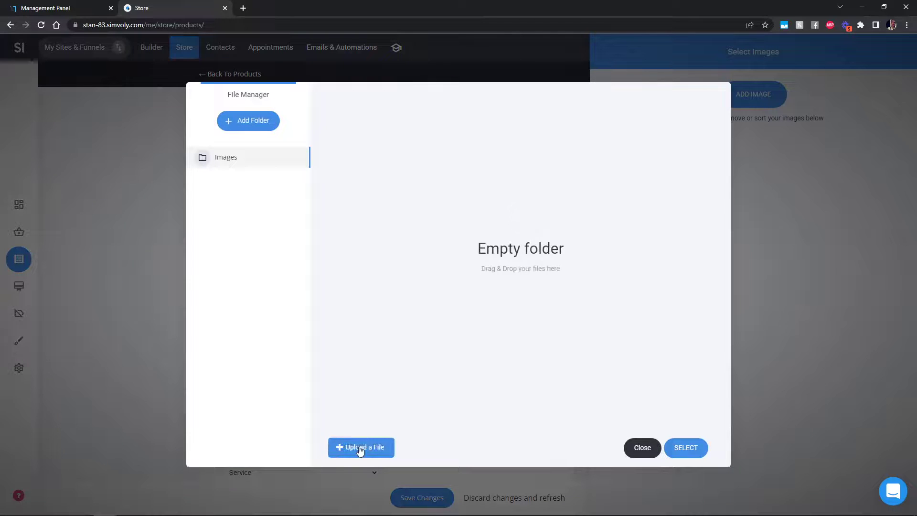
pyautogui.click(361, 448)
pyautogui.scroll(-5, 503, 229)
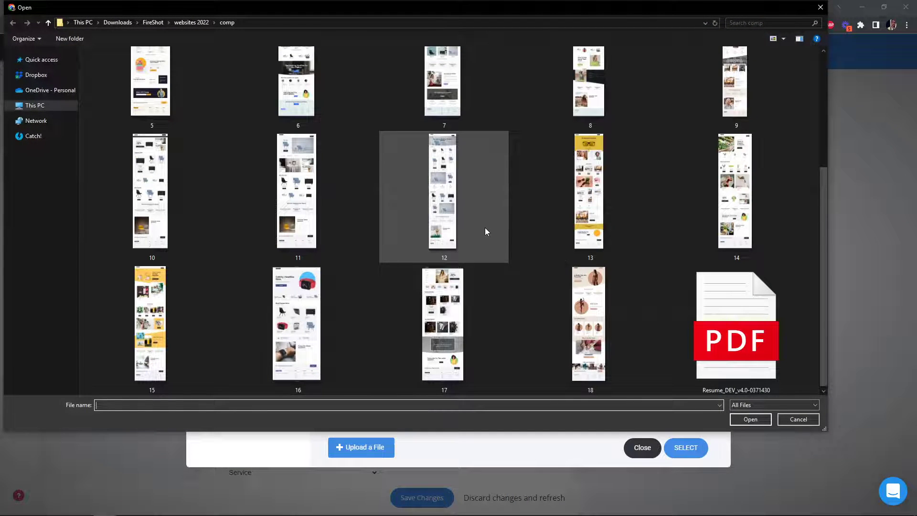
pyautogui.doubleClick(594, 320)
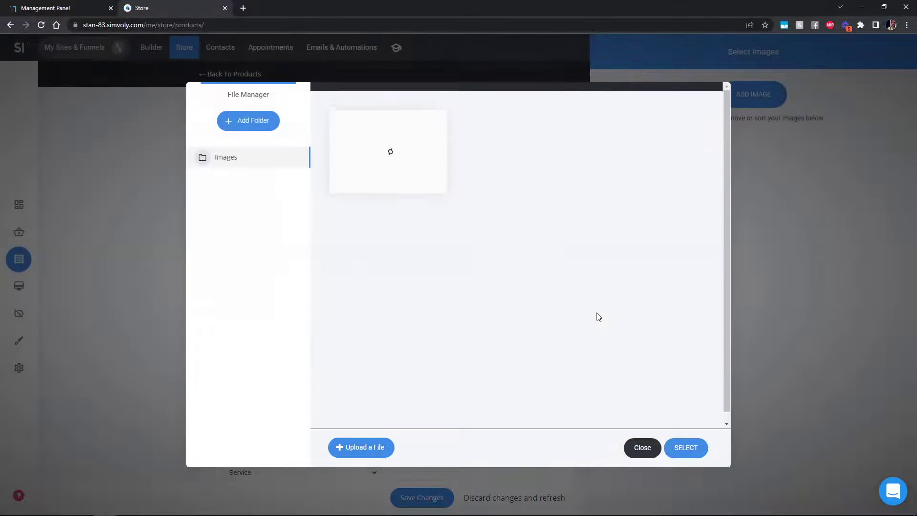
pyautogui.click(401, 146)
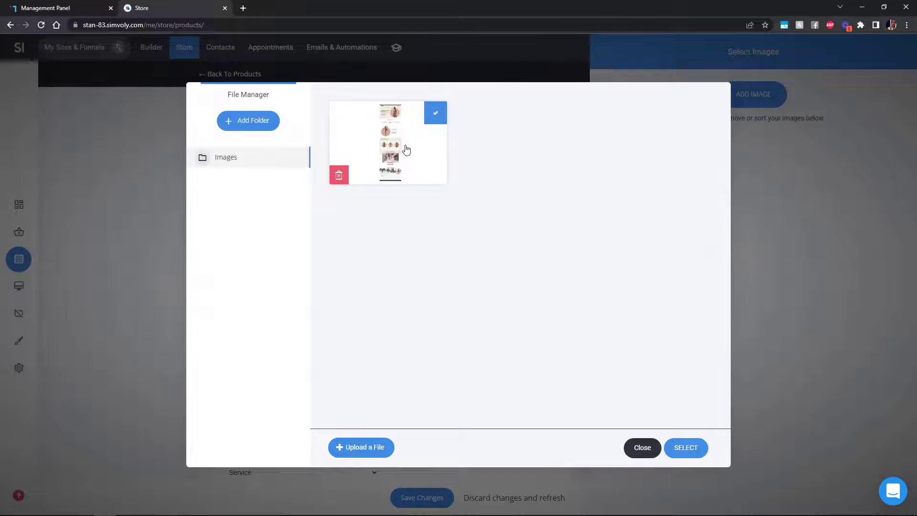
pyautogui.click(693, 449)
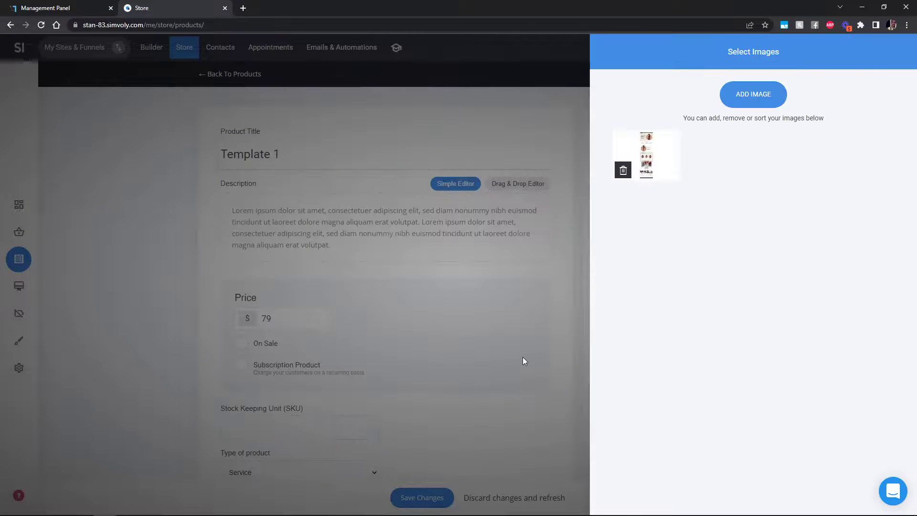
pyautogui.click(523, 358)
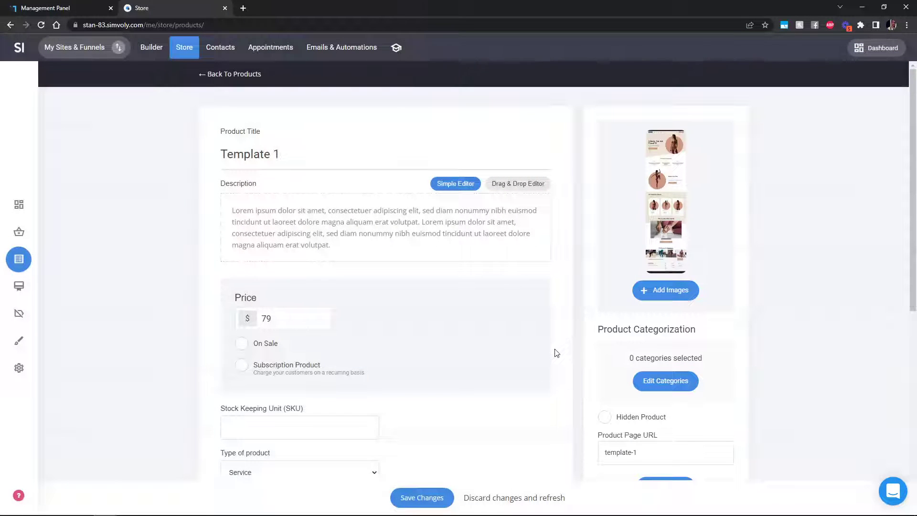
# Step: Create a 'Template 1' tag under Tag Customers for buyers, then save the product
pyautogui.scroll(-6, 558, 356)
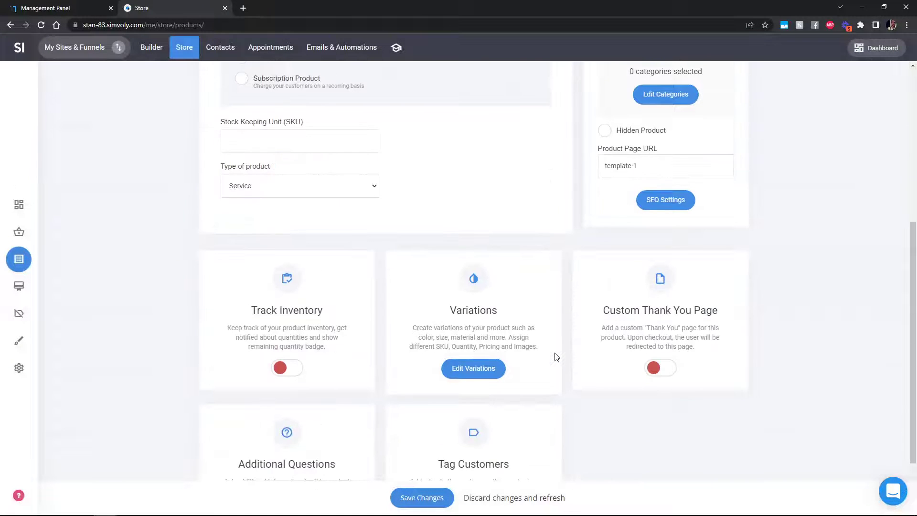
pyautogui.scroll(-2, 557, 356)
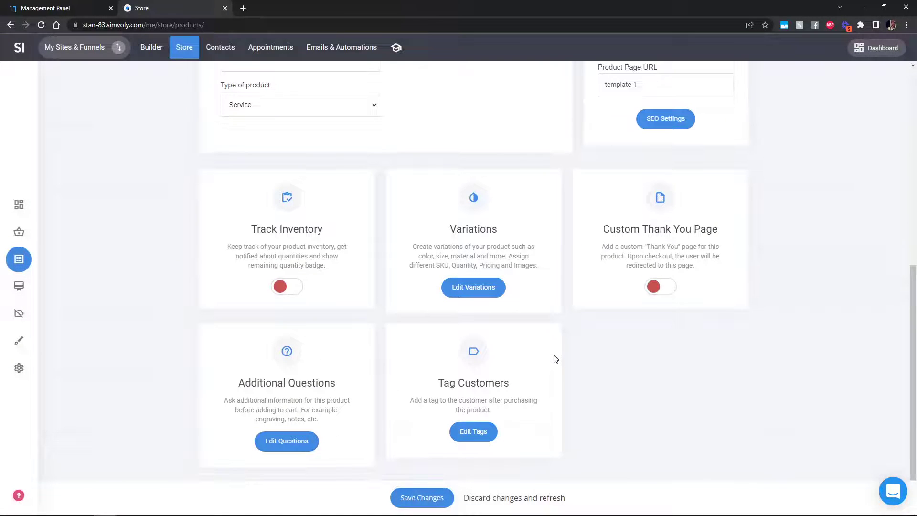
pyautogui.click(476, 440)
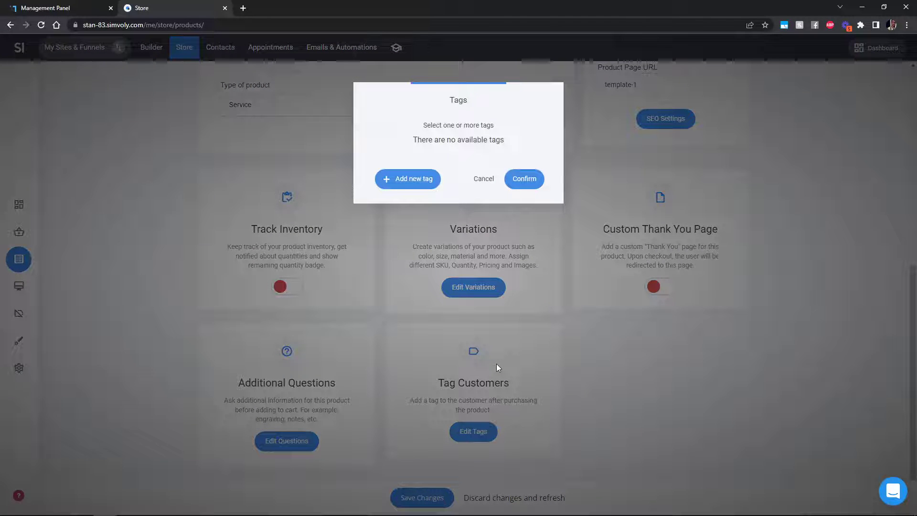
pyautogui.click(414, 186)
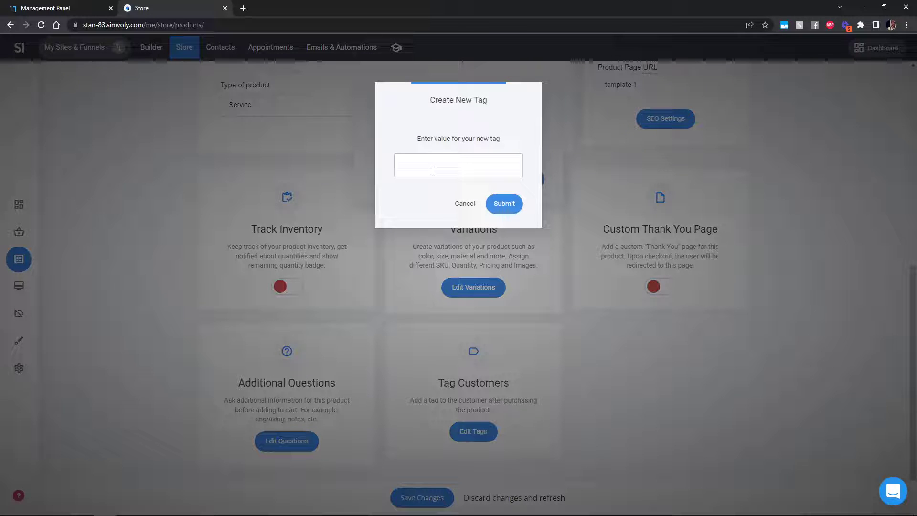
pyautogui.write('Template 1')
pyautogui.click(505, 204)
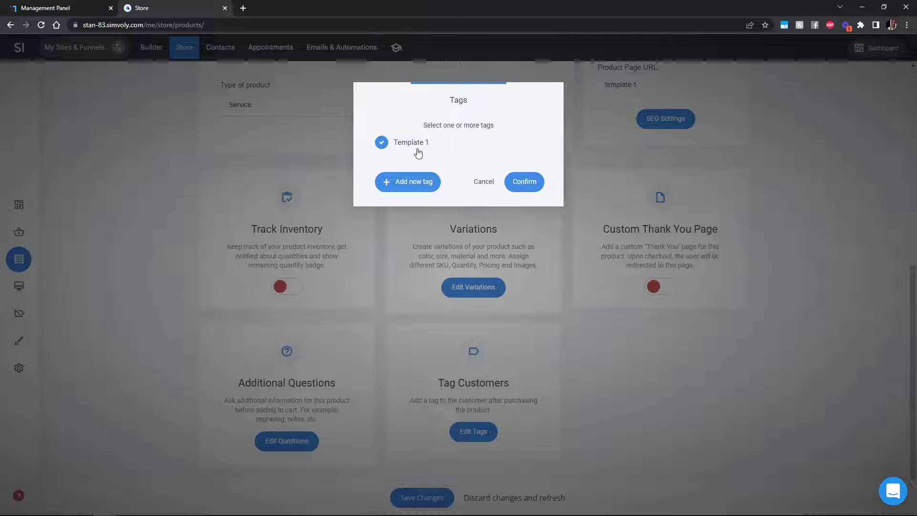
pyautogui.click(520, 188)
pyautogui.click(411, 497)
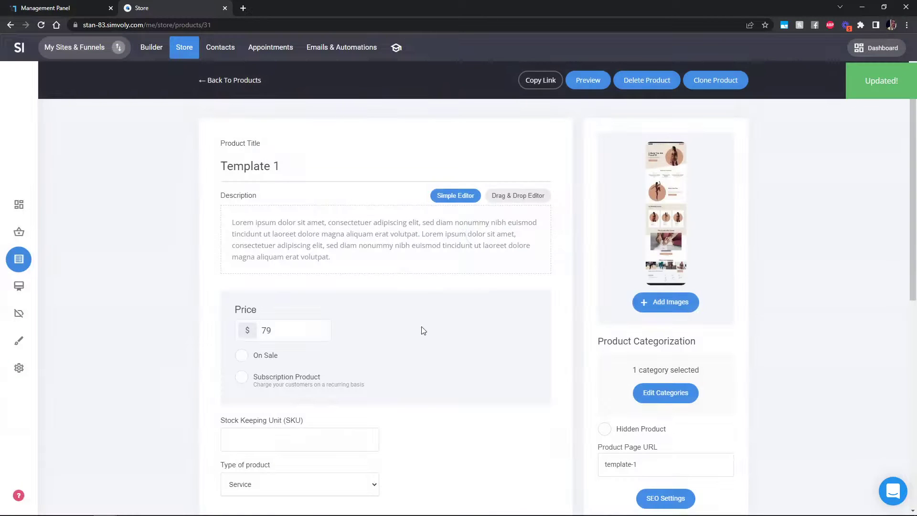
pyautogui.click(591, 81)
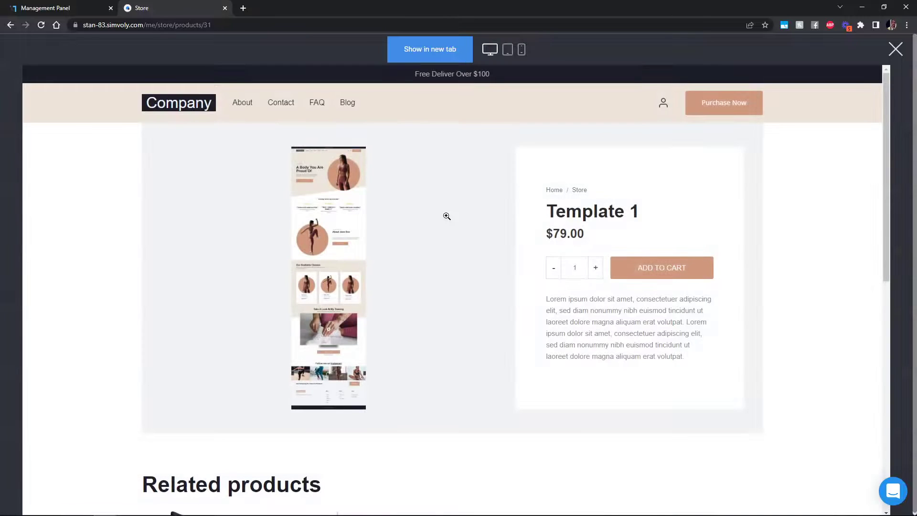
pyautogui.click(660, 271)
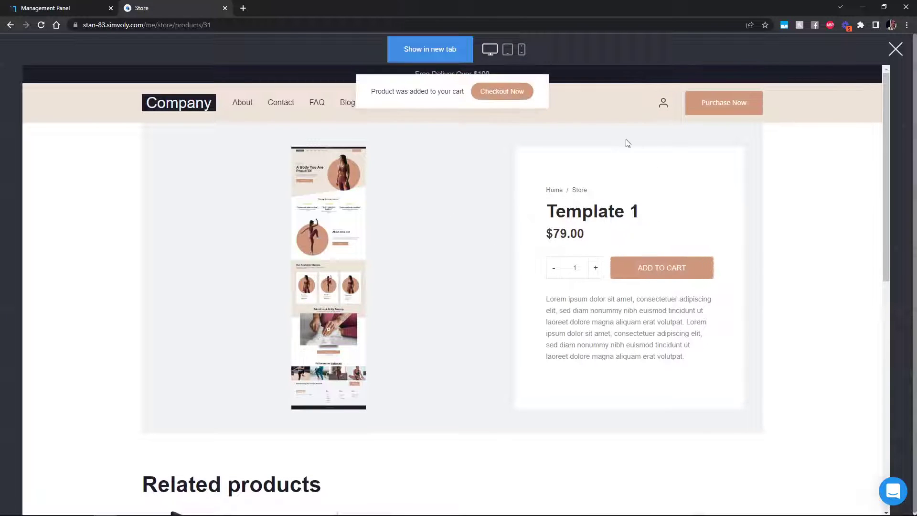
pyautogui.click(895, 50)
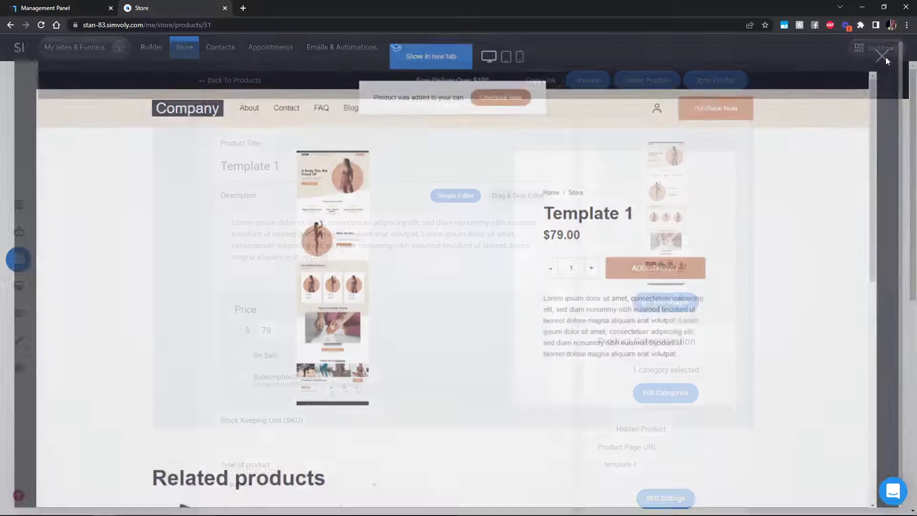
# Step: Create and name a new automation under Emails & Automations > Automations
pyautogui.click(343, 56)
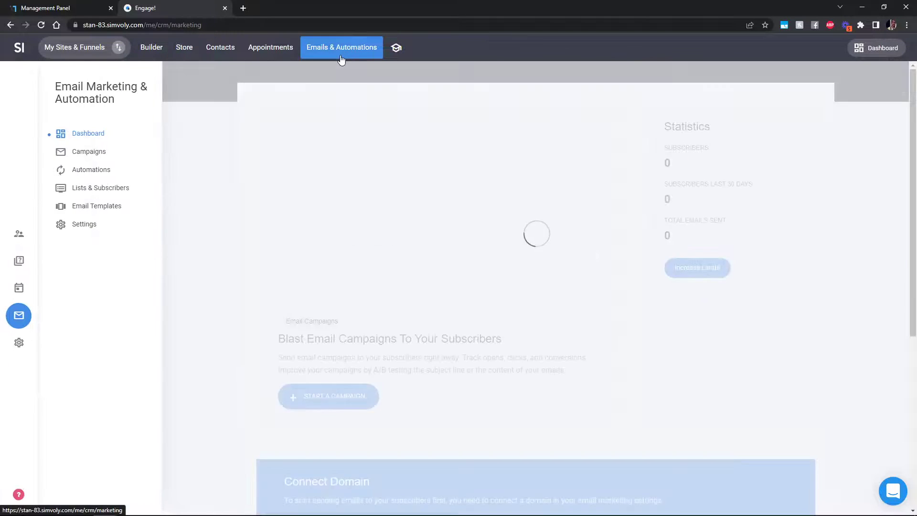
pyautogui.click(98, 174)
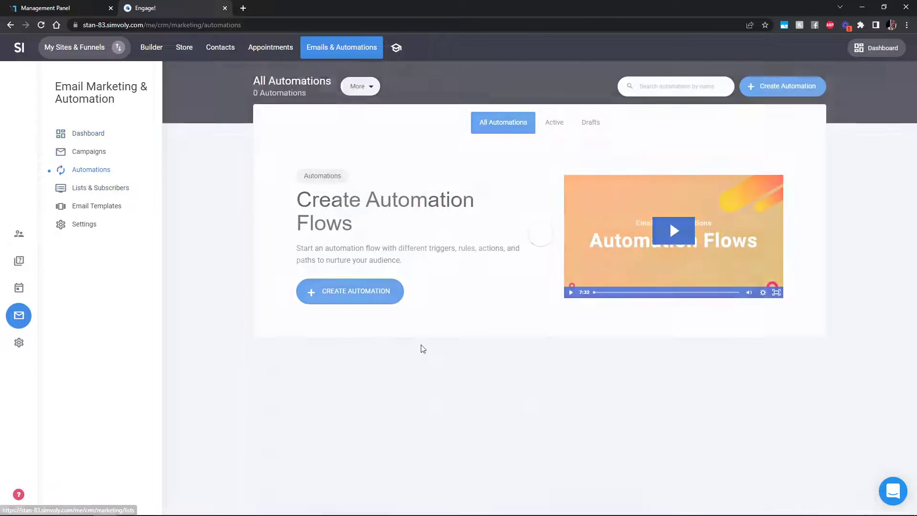
pyautogui.click(364, 300)
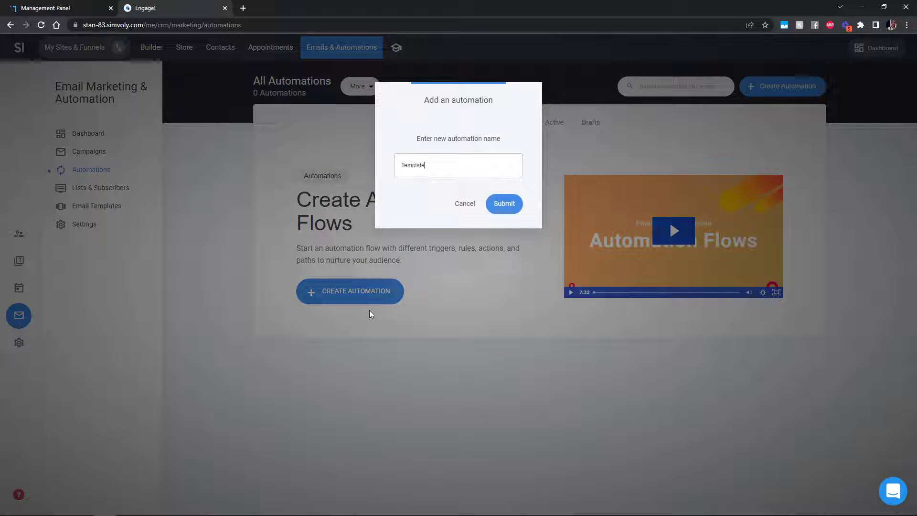
pyautogui.click(508, 205)
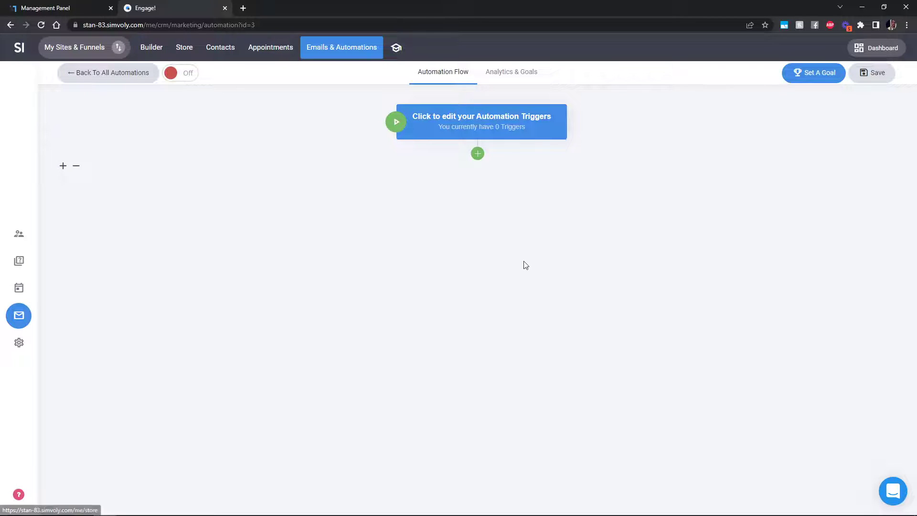
# Step: Add a 'Tag is added' trigger for the Template 1 tag, then add a following step
pyautogui.click(502, 133)
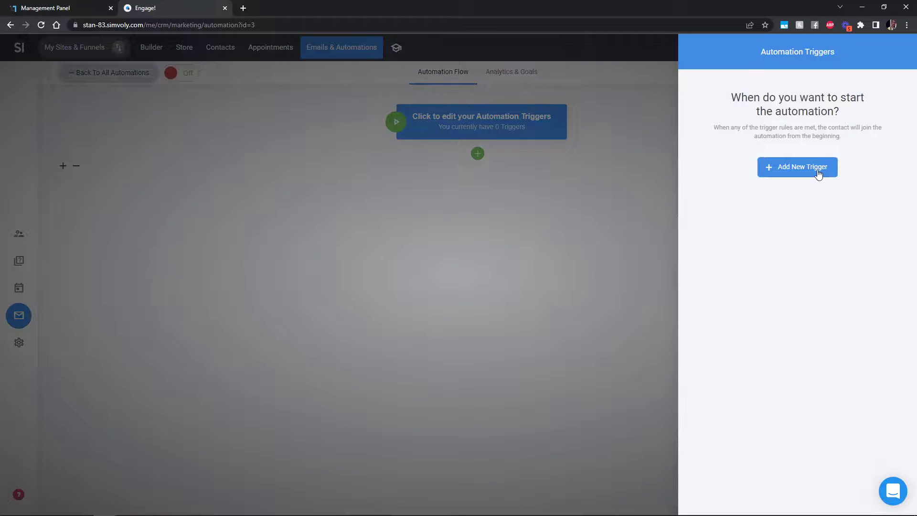
pyautogui.click(818, 172)
pyautogui.click(787, 198)
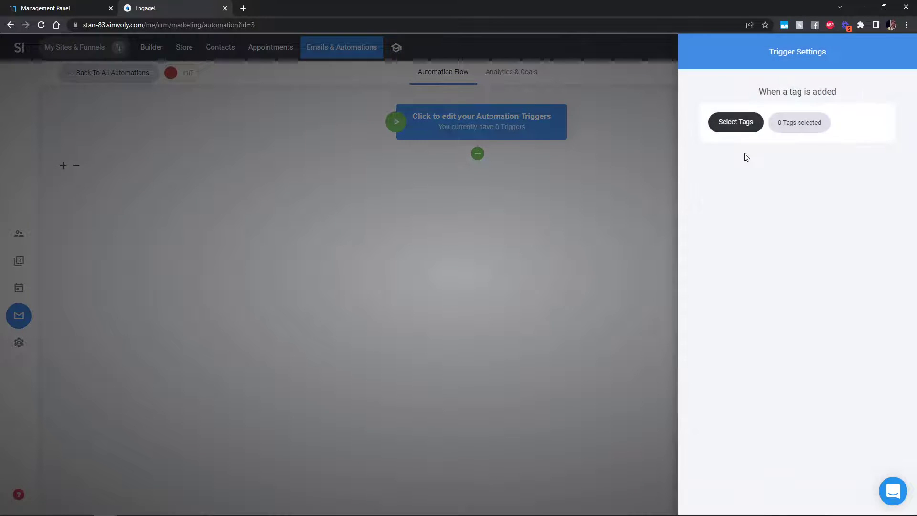
pyautogui.click(741, 123)
pyautogui.click(425, 146)
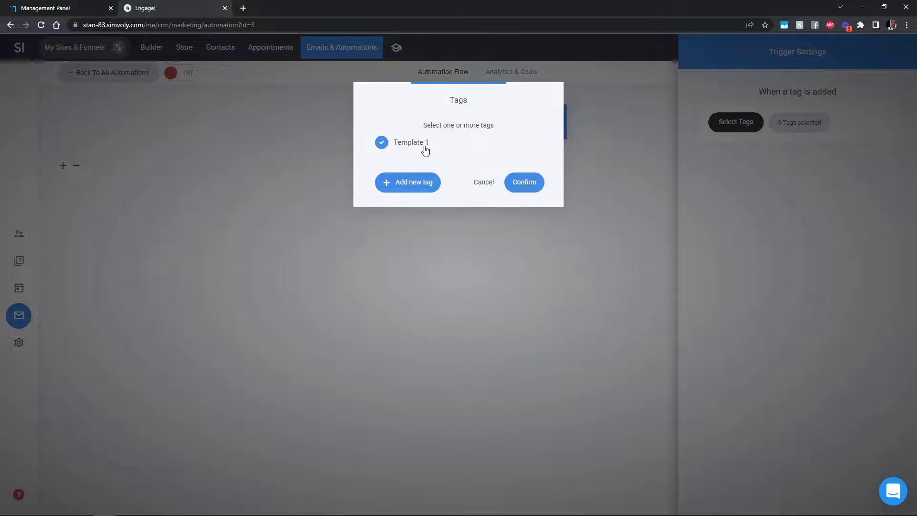
pyautogui.click(526, 186)
pyautogui.click(572, 250)
pyautogui.click(504, 202)
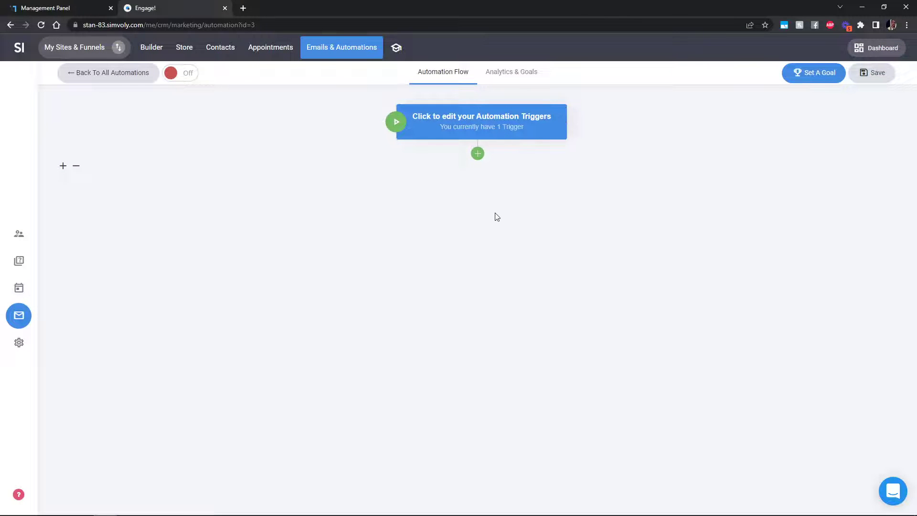
pyautogui.click(478, 154)
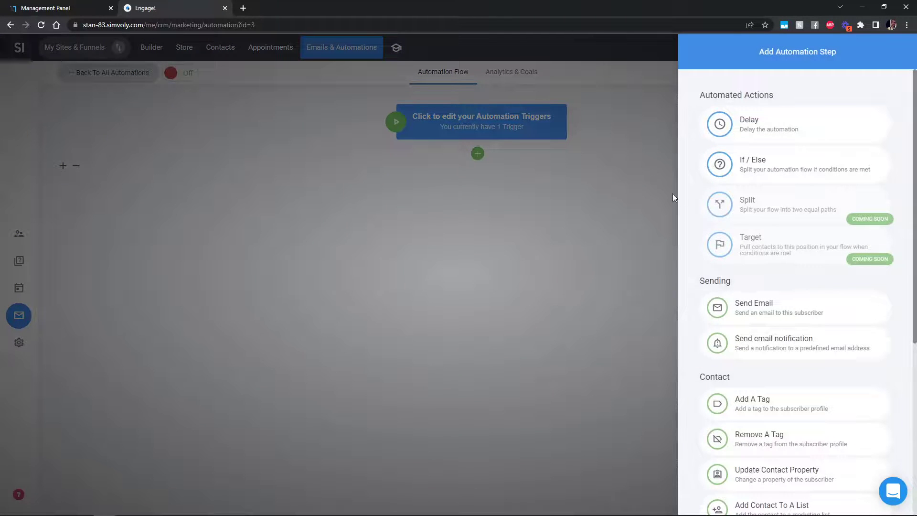
# Step: Add a Send Email step with subject 'dsadas' and start designing its content
pyautogui.click(786, 304)
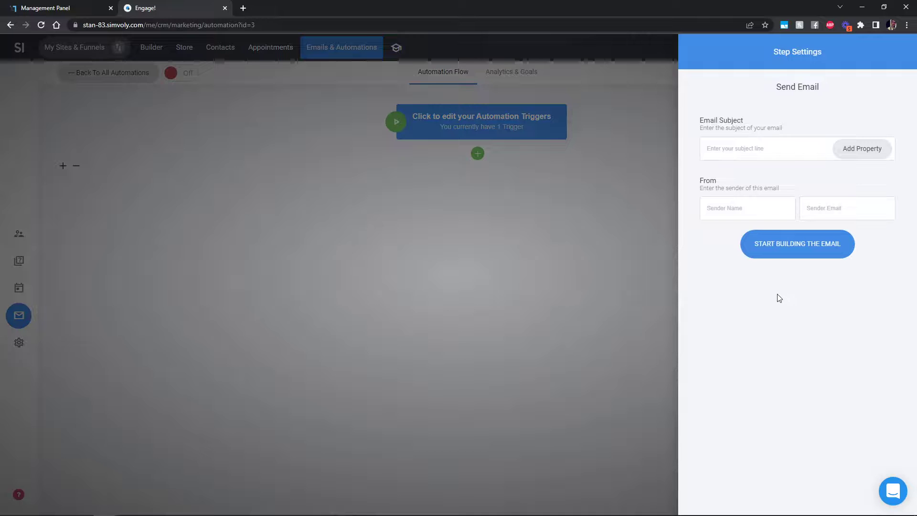
pyautogui.click(746, 148)
pyautogui.write('dsad')
pyautogui.click(819, 250)
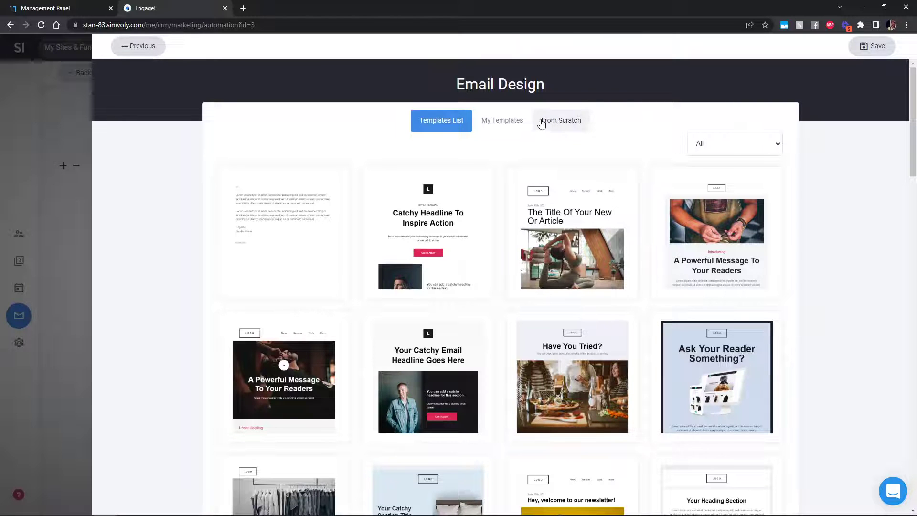
# Step: Use the Notification Message template from the Notification email category
pyautogui.click(729, 144)
pyautogui.click(717, 220)
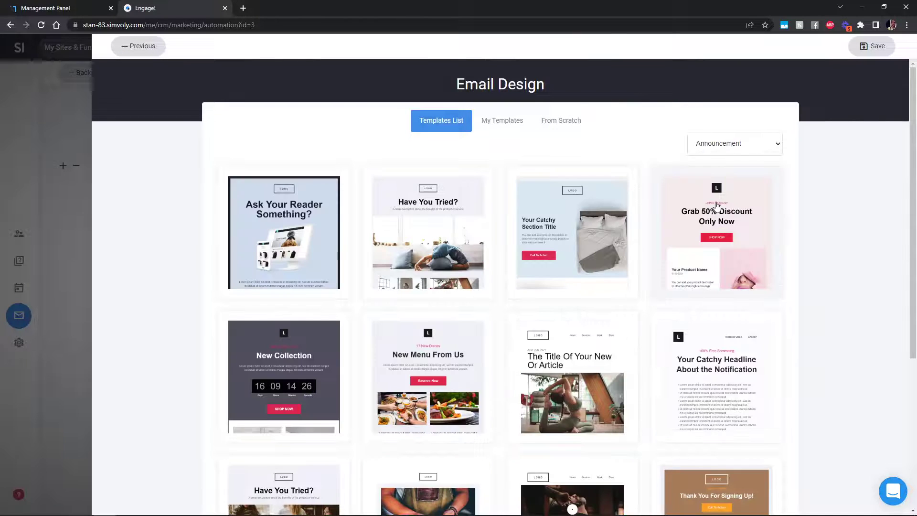
pyautogui.click(731, 143)
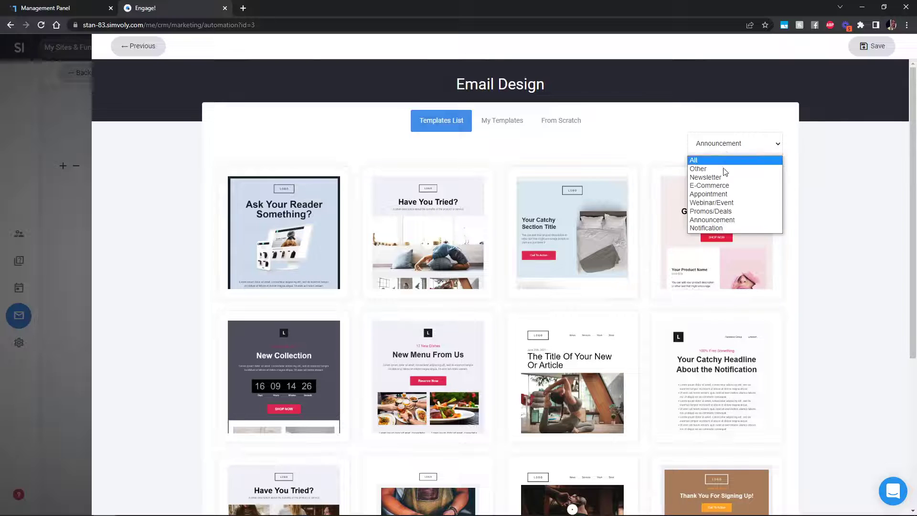
pyautogui.click(717, 229)
pyautogui.click(586, 371)
# Step: Remove the image, 'Hello {name}' heading and extra information text blocks from the email
pyautogui.moveTo(719, 258)
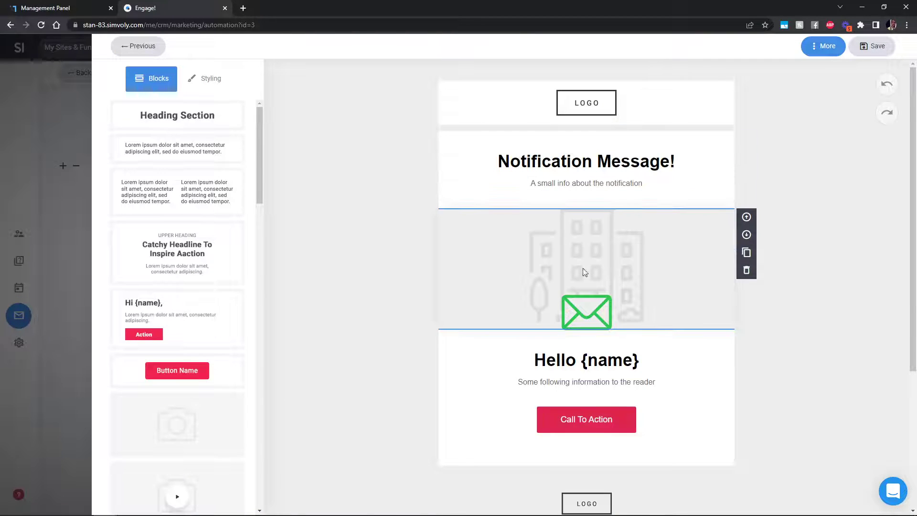
pyautogui.click(746, 271)
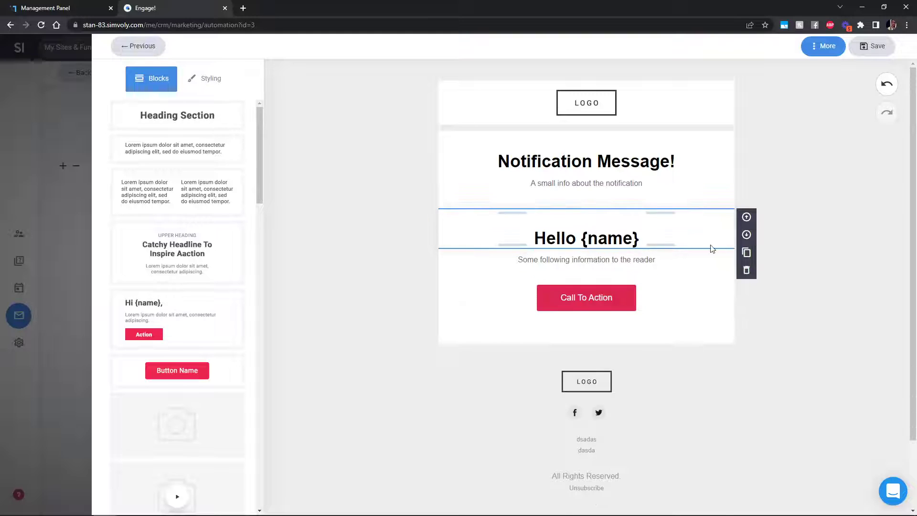
pyautogui.click(747, 268)
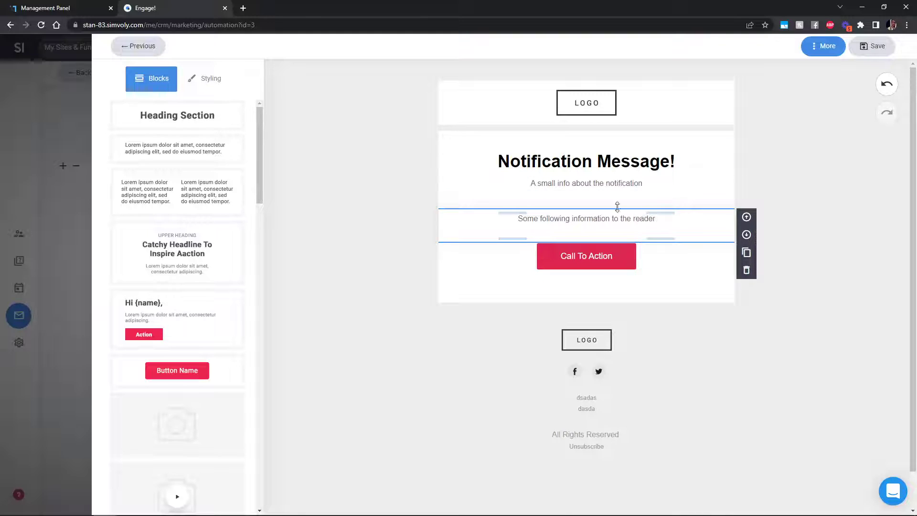
pyautogui.click(747, 271)
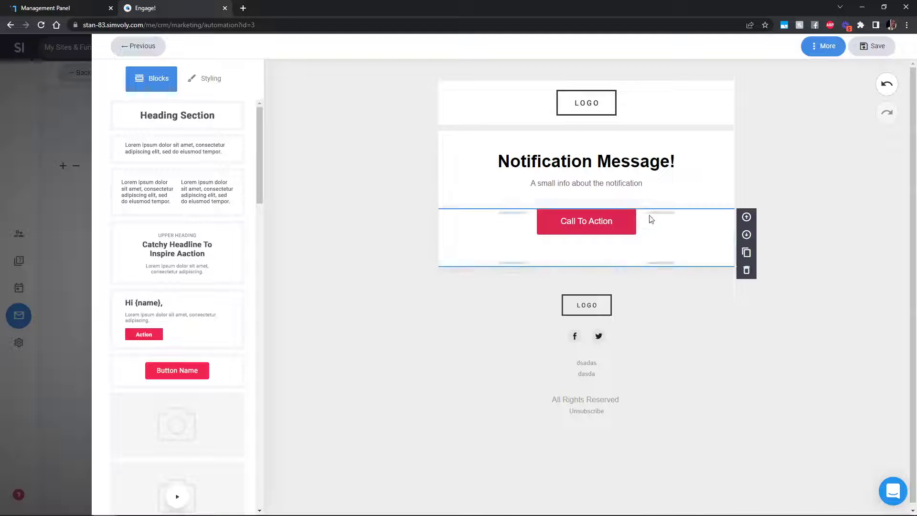
# Step: Link the Call To Action button to the external simvoly.com URL and save the email
pyautogui.click(622, 224)
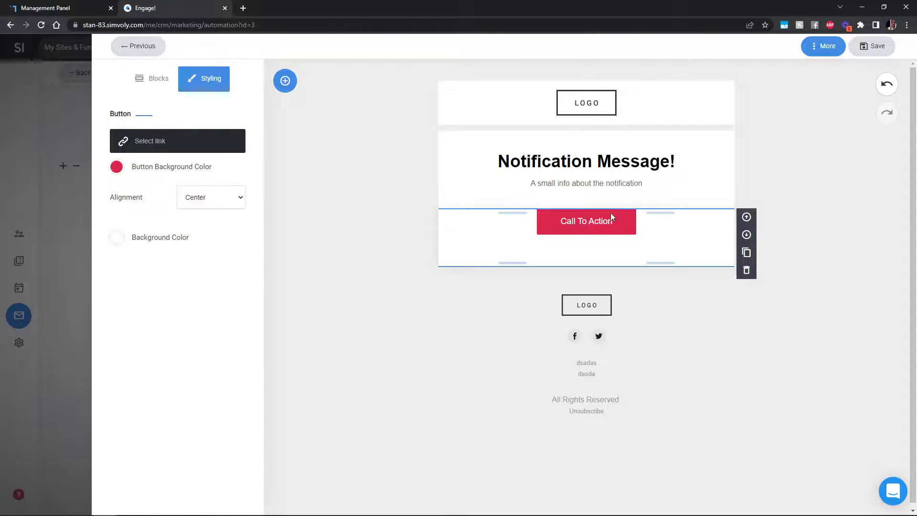
pyautogui.click(201, 144)
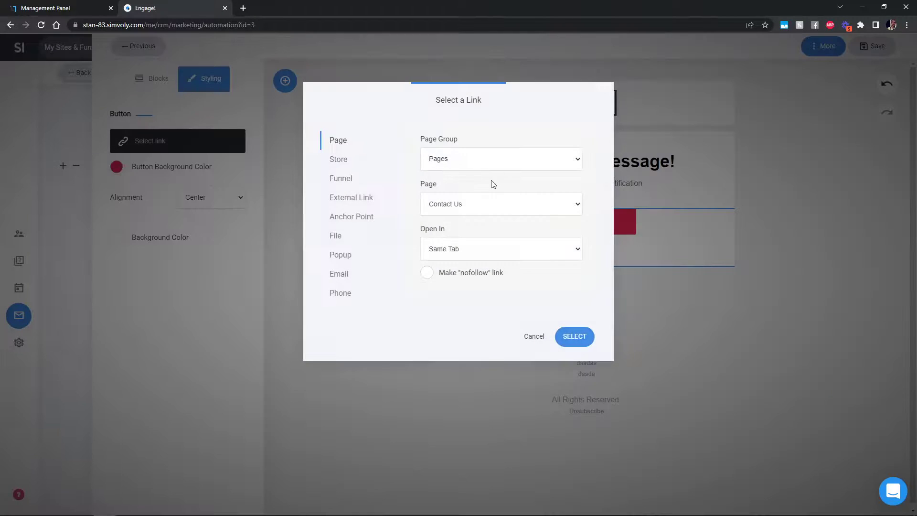
pyautogui.click(366, 198)
pyautogui.click(461, 201)
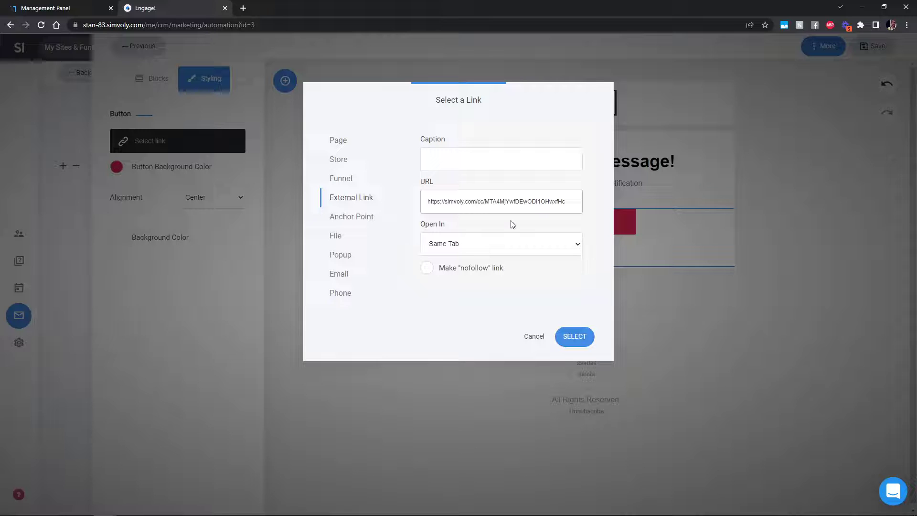
pyautogui.click(576, 339)
pyautogui.click(635, 246)
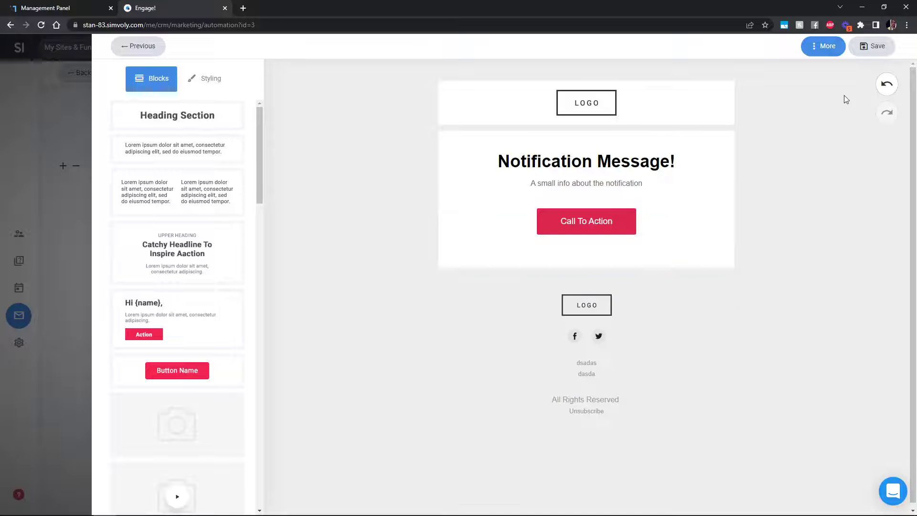
pyautogui.click(866, 47)
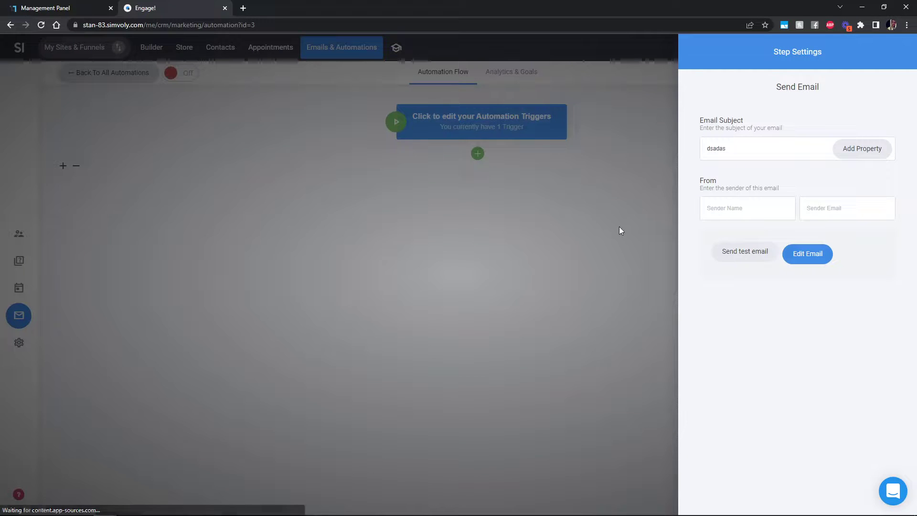
# Step: Dismiss the settings warning and enter placeholder values for the email's Sender Name and Sender Email
pyautogui.click(457, 275)
pyautogui.click(720, 208)
pyautogui.write('dsada')
pyautogui.click(854, 208)
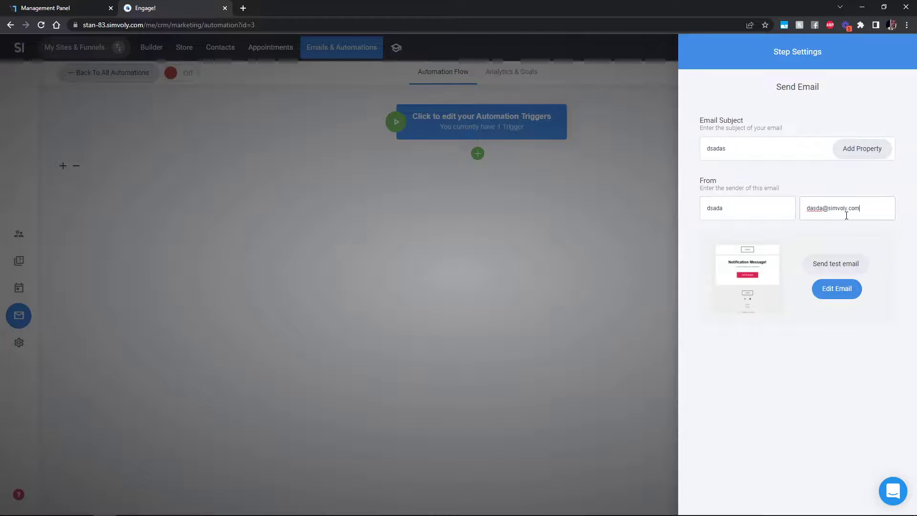
pyautogui.click(565, 301)
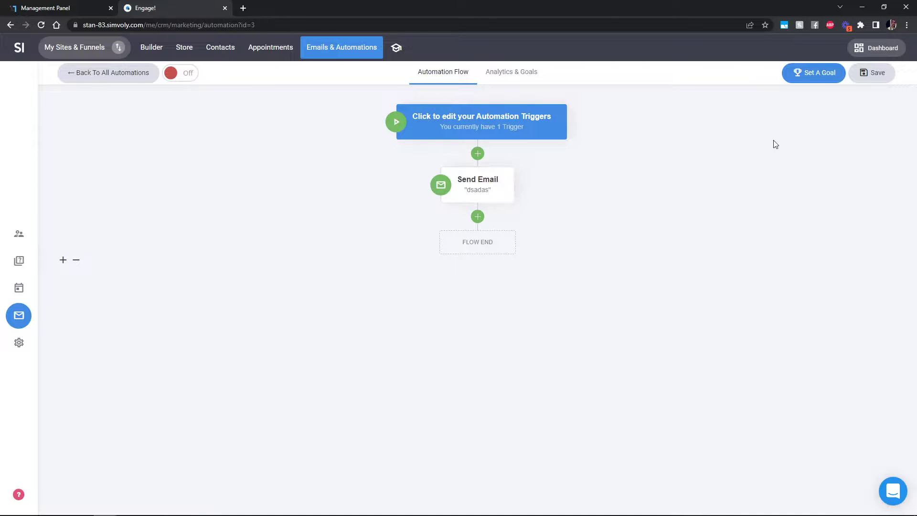
# Step: Save the automation and clone Template 1 from the automations list
pyautogui.click(885, 79)
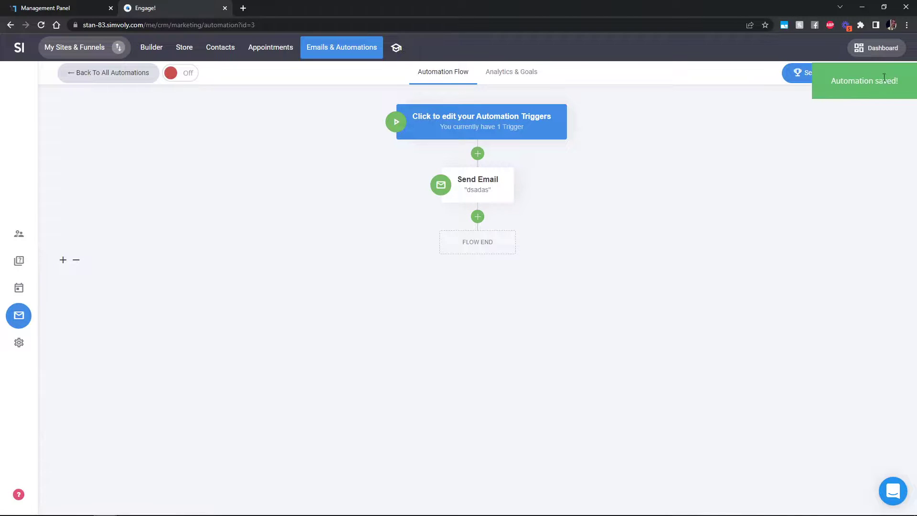
pyautogui.click(120, 76)
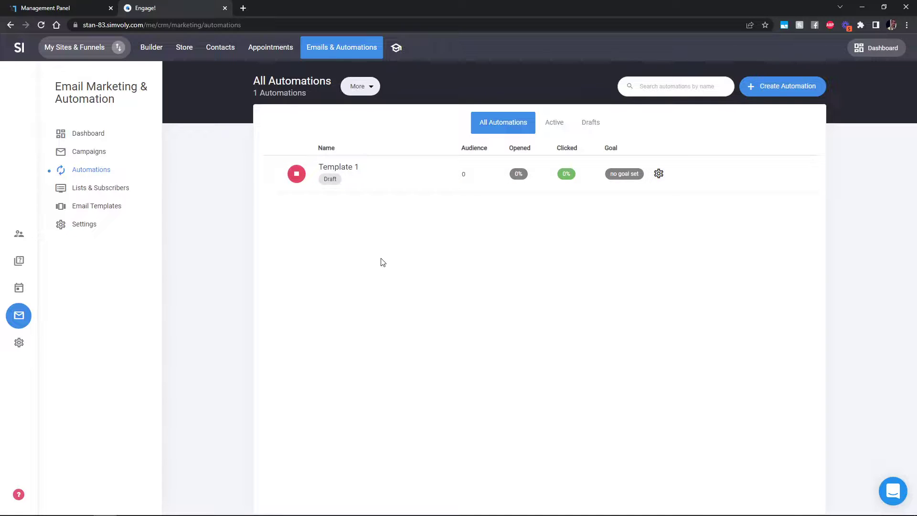
pyautogui.click(659, 173)
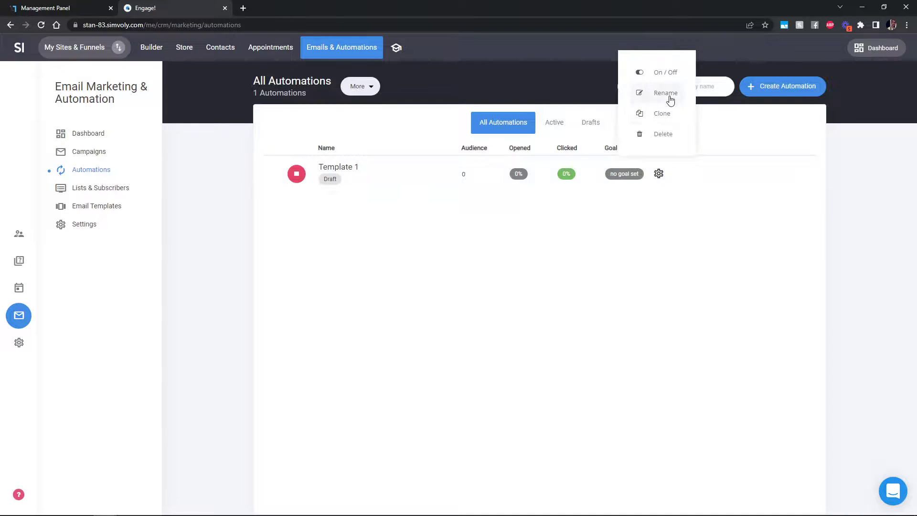
pyautogui.click(663, 114)
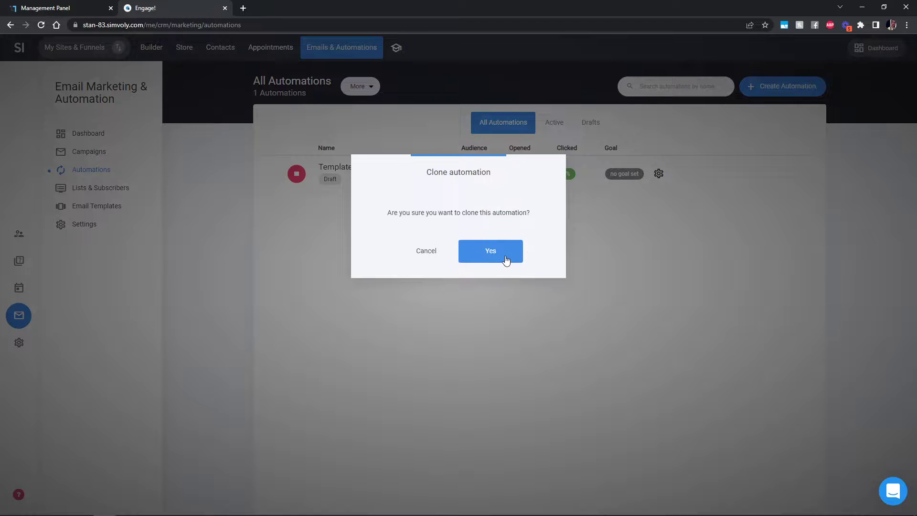
pyautogui.click(506, 259)
# Step: Open the cloned Template 2 automation, review its trigger settings, then return to the website builder
pyautogui.click(369, 175)
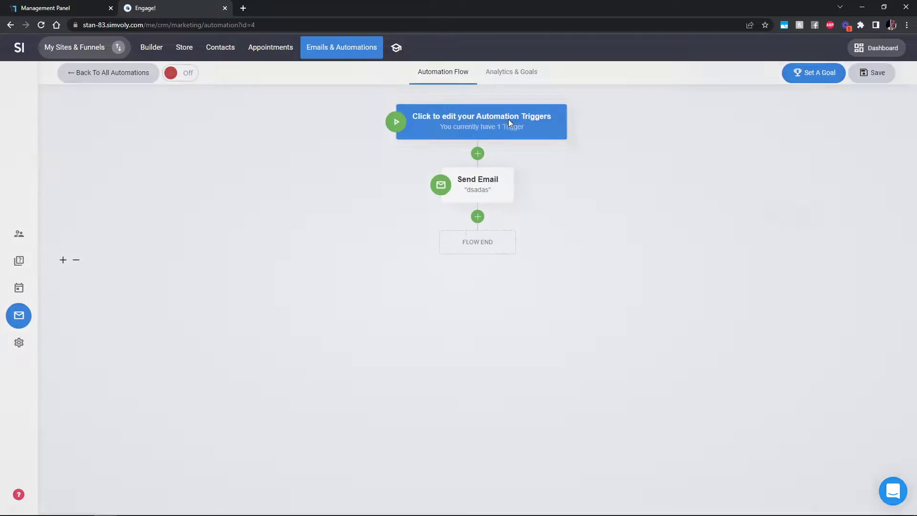
pyautogui.click(508, 122)
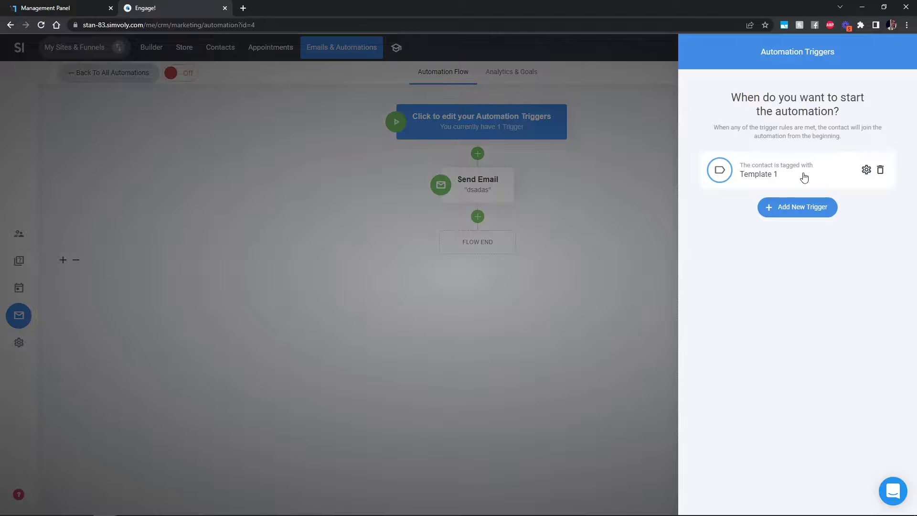
pyautogui.click(589, 216)
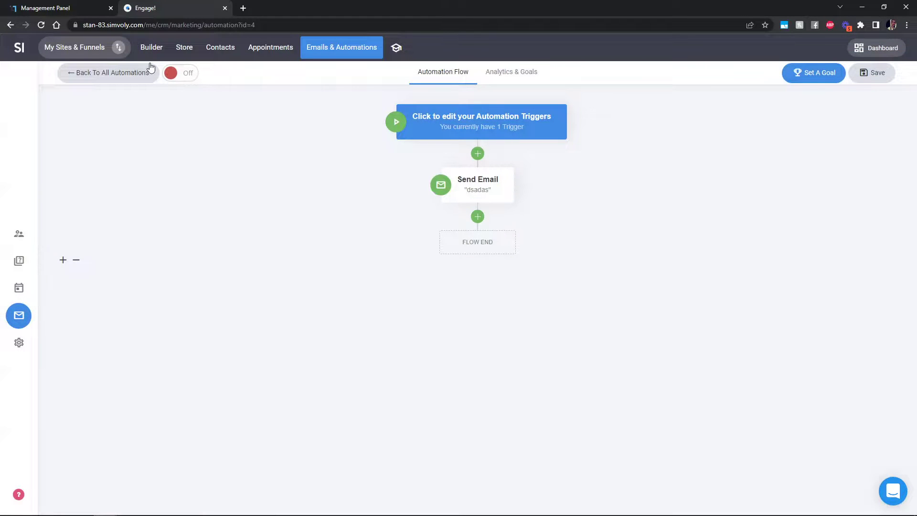
pyautogui.click(160, 53)
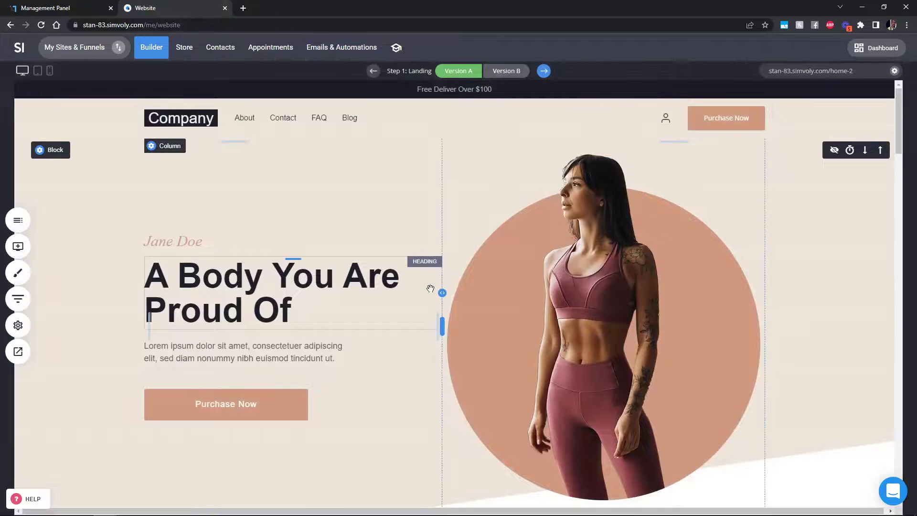
# Step: Add a Store widget to the landing page's testimonials section
pyautogui.scroll(-4, 444, 291)
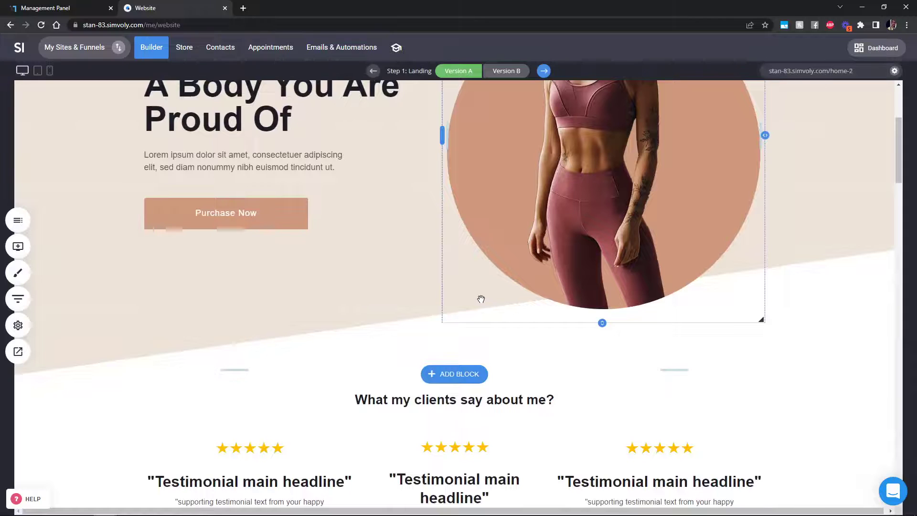
pyautogui.scroll(-1, 481, 299)
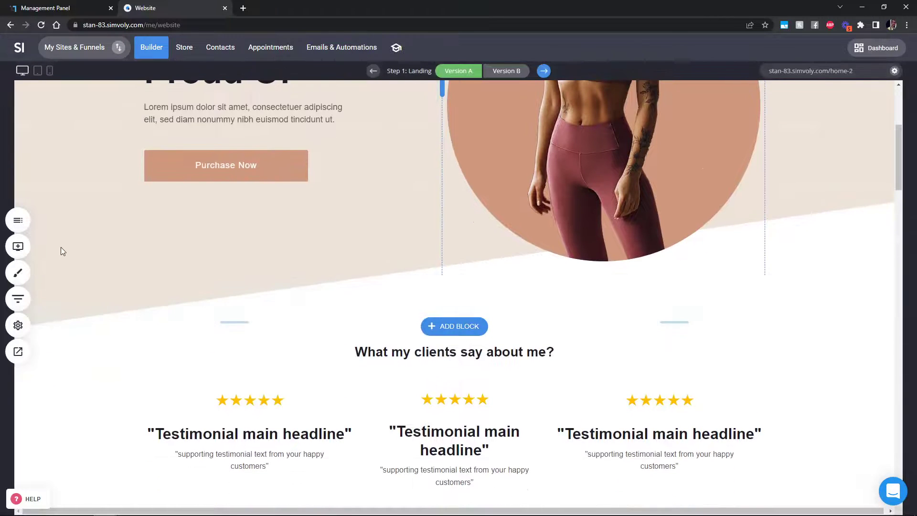
pyautogui.click(18, 246)
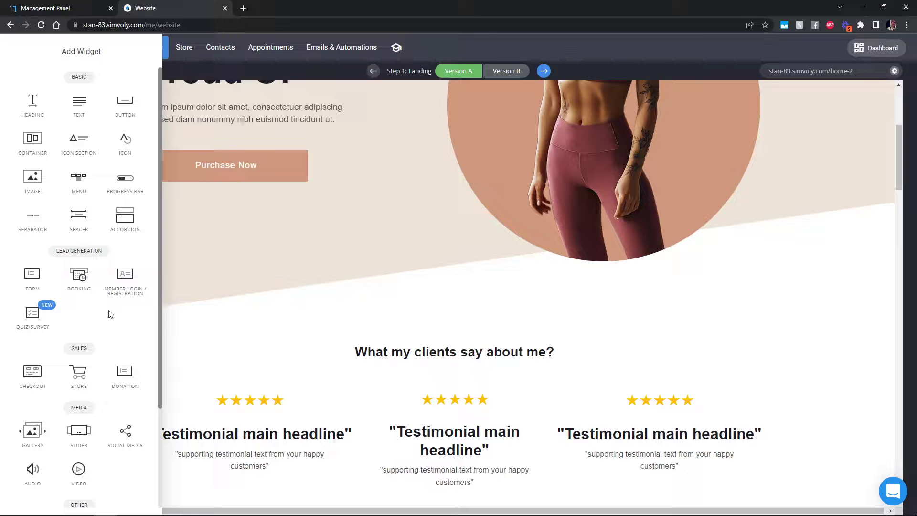
pyautogui.click(434, 299)
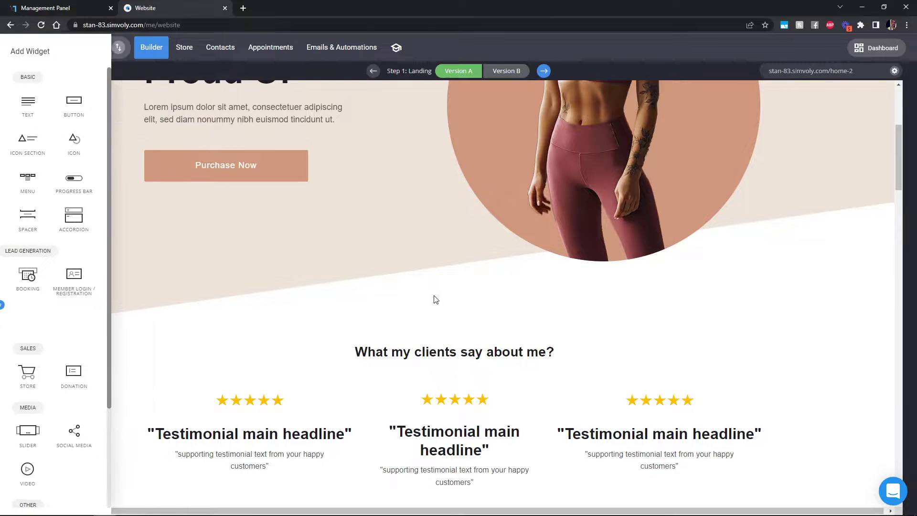
pyautogui.scroll(5, 497, 286)
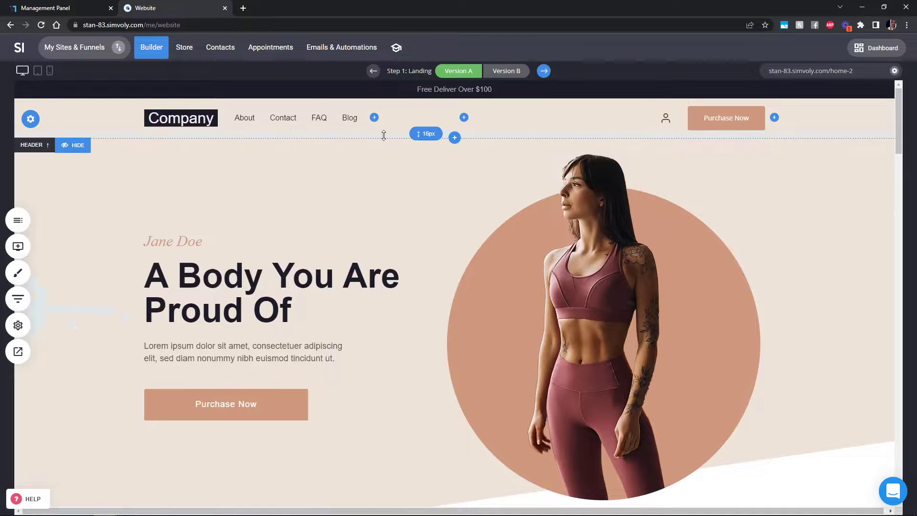
pyautogui.scroll(-5, 409, 215)
pyautogui.scroll(-2, 409, 267)
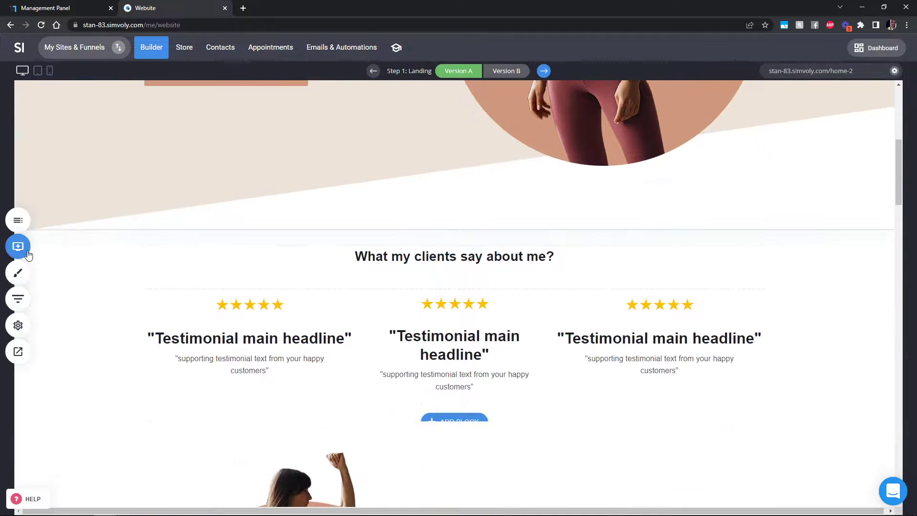
pyautogui.click(18, 246)
pyautogui.moveTo(63, 373); pyautogui.dragTo(447, 277)
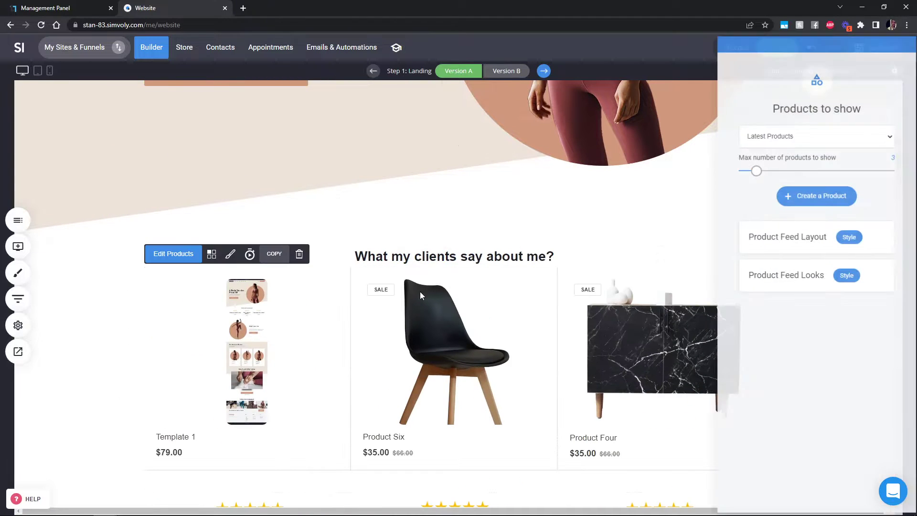
# Step: Set the store to show Latest Products, limited to one product
pyautogui.click(814, 135)
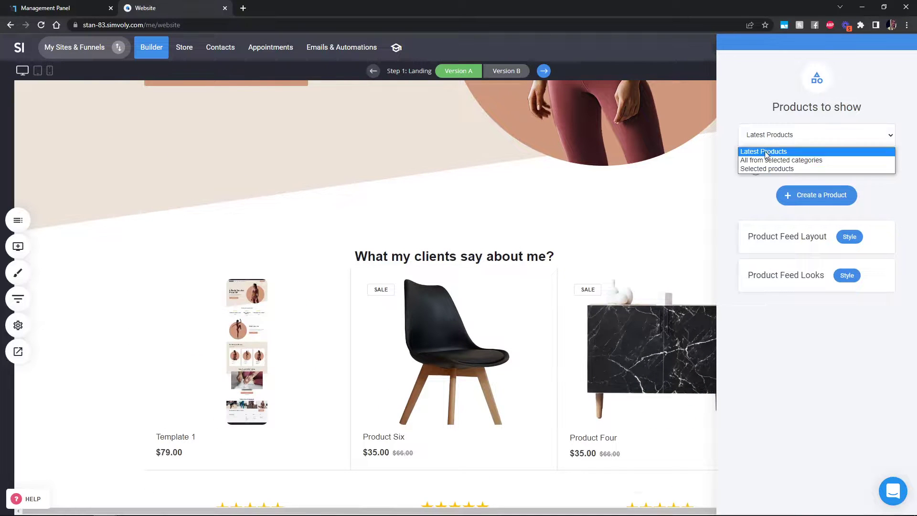
pyautogui.click(796, 266)
pyautogui.click(783, 141)
pyautogui.click(842, 224)
pyautogui.moveTo(765, 170); pyautogui.dragTo(736, 171)
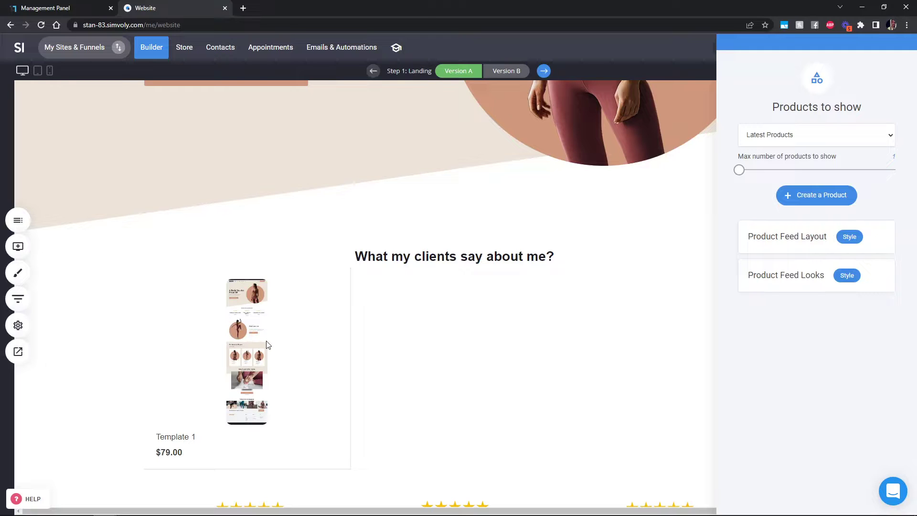
pyautogui.click(457, 346)
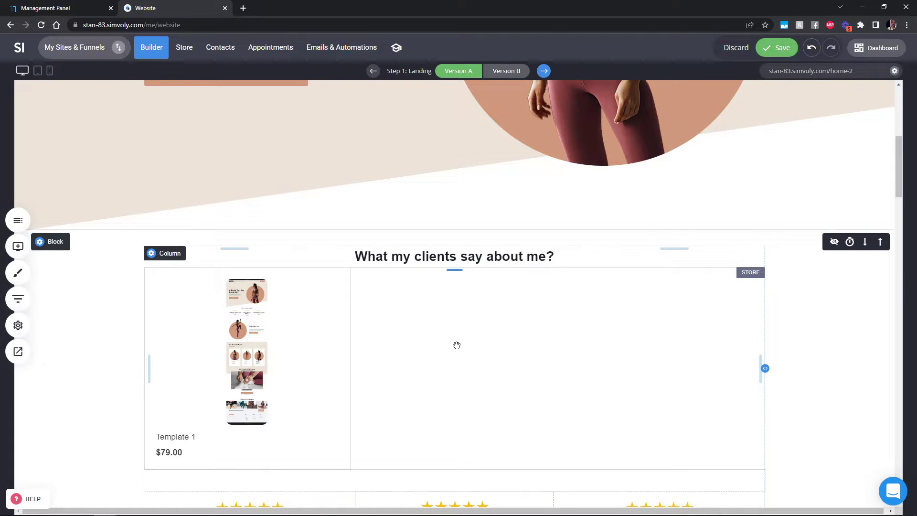
# Step: Switch to the management panel's My Templates
pyautogui.scroll(1, 501, 337)
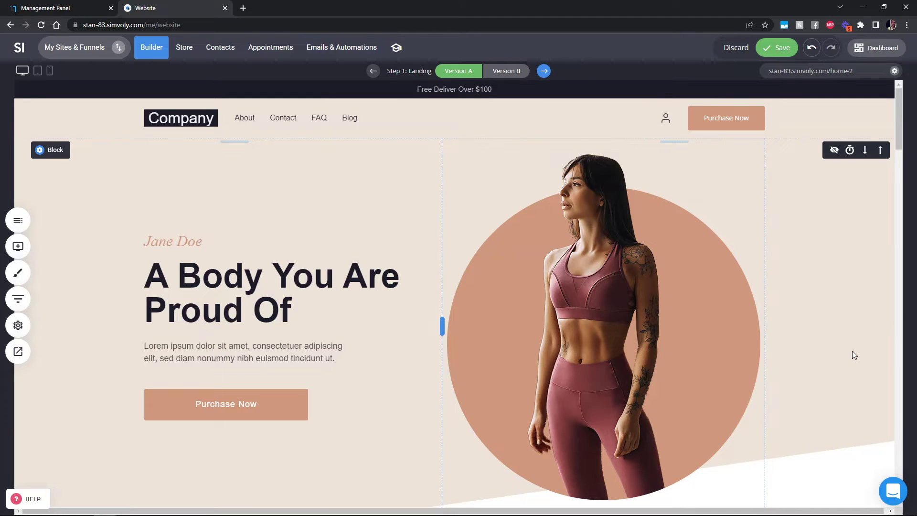
pyautogui.click(96, 12)
pyautogui.scroll(2, 656, 360)
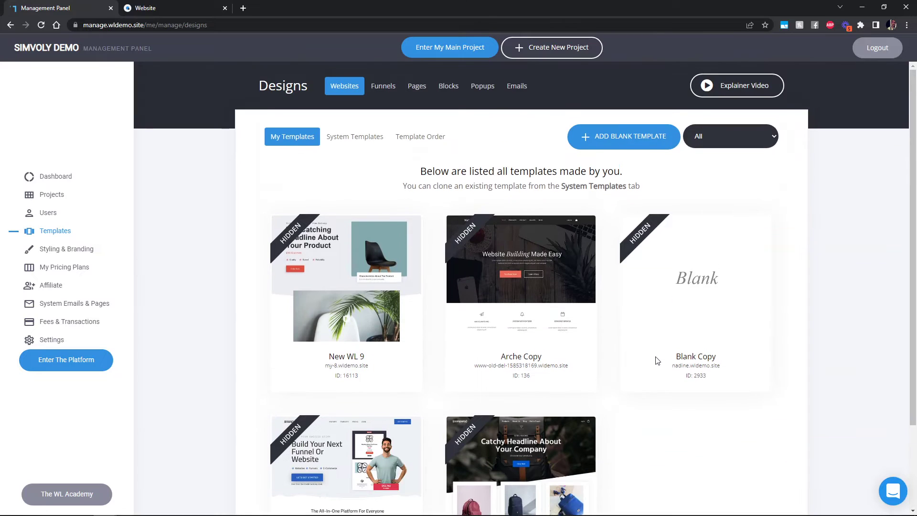